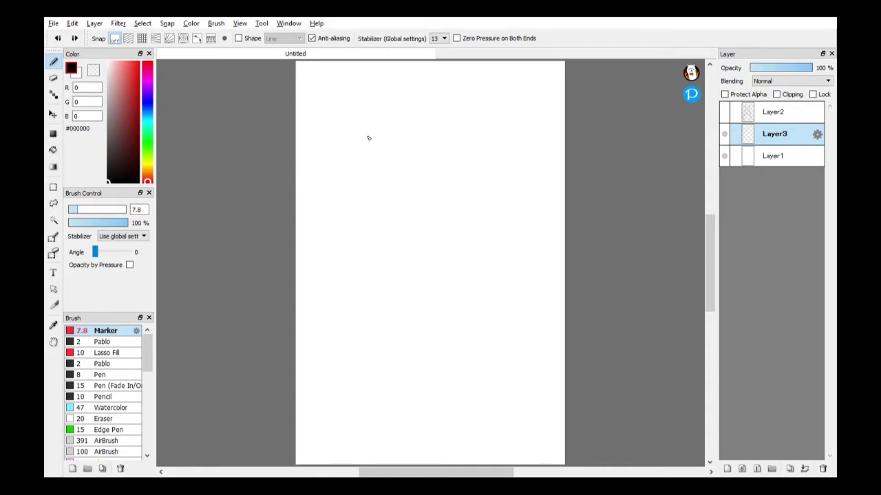
# Draw the rounded helmet top, spiky horns on both sides and the visor opening
pyautogui.moveTo(367, 136)
pyautogui.mouseDown()
pyautogui.moveTo(359, 226)
pyautogui.moveTo(442, 212)
pyautogui.mouseUp()
pyautogui.hotkey('ctrl', 'z')
pyautogui.moveTo(368, 204); pyautogui.dragTo(444, 215)
pyautogui.moveTo(446, 145)
pyautogui.mouseDown()
pyautogui.moveTo(451, 108)
pyautogui.moveTo(460, 122)
pyautogui.moveTo(446, 155)
pyautogui.mouseUp()
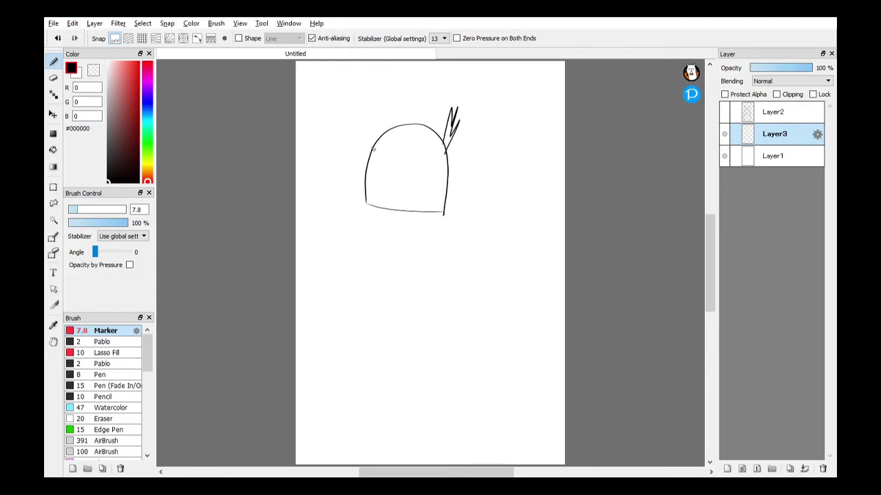
pyautogui.moveTo(370, 127)
pyautogui.mouseDown()
pyautogui.moveTo(368, 102)
pyautogui.moveTo(373, 141)
pyautogui.mouseUp()
pyautogui.moveTo(373, 201)
pyautogui.mouseDown()
pyautogui.moveTo(378, 154)
pyautogui.moveTo(437, 158)
pyautogui.moveTo(439, 212)
pyautogui.mouseUp()
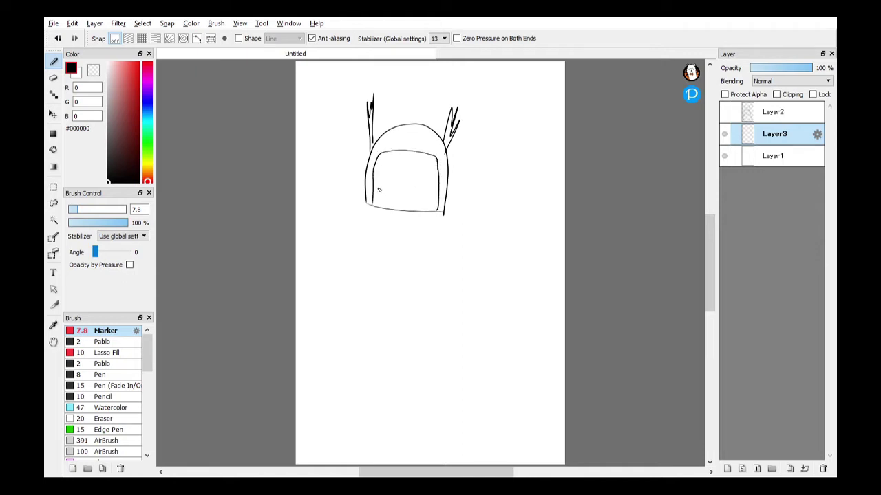
# Add a visor line, hair strands, the C emblem and the pointed chin
pyautogui.moveTo(374, 185)
pyautogui.mouseDown()
pyautogui.moveTo(443, 187)
pyautogui.moveTo(411, 197)
pyautogui.mouseUp()
pyautogui.moveTo(380, 161); pyautogui.dragTo(397, 188)
pyautogui.moveTo(383, 154)
pyautogui.mouseDown()
pyautogui.moveTo(399, 187)
pyautogui.moveTo(408, 176)
pyautogui.moveTo(420, 193)
pyautogui.mouseUp()
pyautogui.moveTo(421, 155)
pyautogui.mouseDown()
pyautogui.moveTo(430, 191)
pyautogui.moveTo(433, 173)
pyautogui.moveTo(434, 183)
pyautogui.mouseUp()
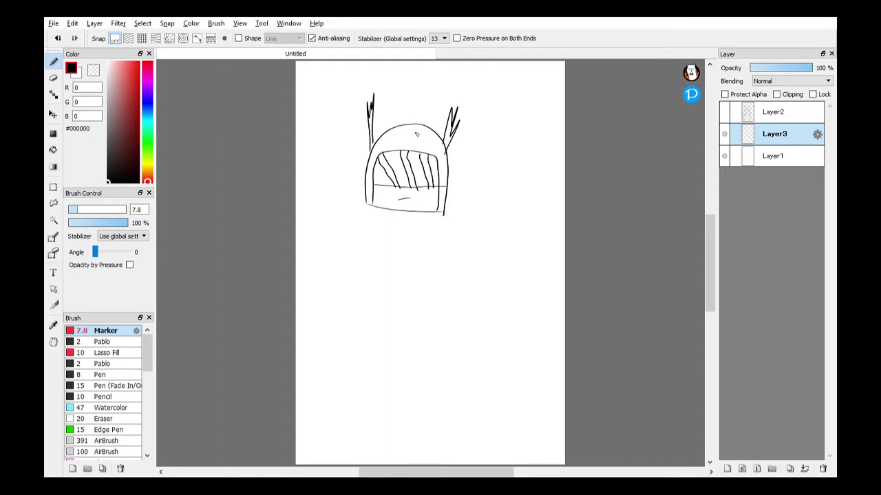
pyautogui.moveTo(415, 133)
pyautogui.mouseDown()
pyautogui.moveTo(412, 150)
pyautogui.moveTo(414, 136)
pyautogui.mouseUp()
pyautogui.moveTo(367, 205)
pyautogui.mouseDown()
pyautogui.moveTo(402, 243)
pyautogui.moveTo(447, 217)
pyautogui.moveTo(397, 230)
pyautogui.moveTo(414, 230)
pyautogui.moveTo(409, 220)
pyautogui.mouseUp()
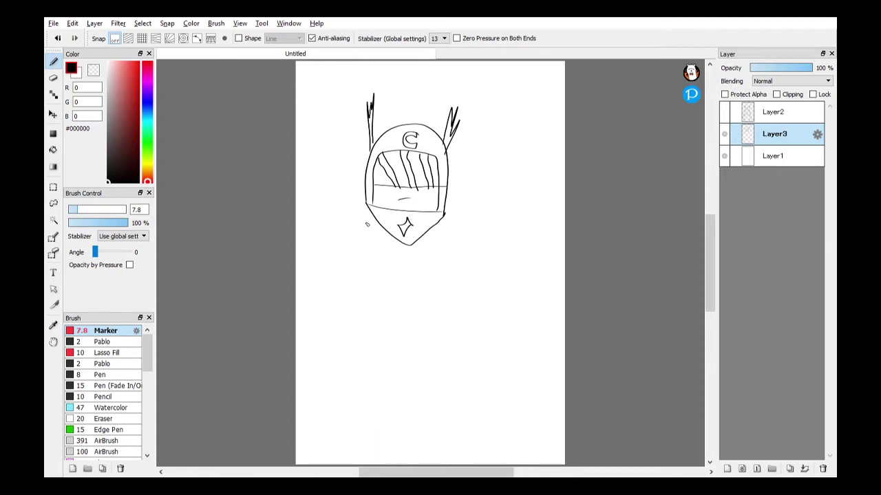
# Draw the blocky torso sides, a chest stripe and the closed bottom edge
pyautogui.moveTo(365, 217); pyautogui.dragTo(364, 281)
pyautogui.moveTo(450, 228); pyautogui.dragTo(450, 291)
pyautogui.moveTo(369, 240); pyautogui.dragTo(452, 245)
pyautogui.moveTo(370, 282); pyautogui.dragTo(451, 280)
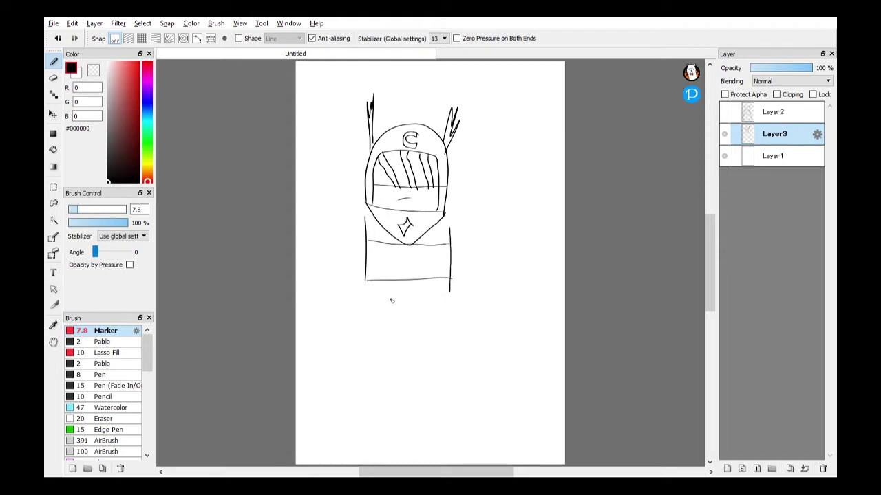
# Draw both long legs with the gap between them
pyautogui.moveTo(378, 297); pyautogui.dragTo(441, 296)
pyautogui.moveTo(366, 281); pyautogui.dragTo(355, 372)
pyautogui.moveTo(377, 299); pyautogui.dragTo(359, 378)
pyautogui.moveTo(444, 298); pyautogui.dragTo(448, 372)
pyautogui.moveTo(450, 286); pyautogui.dragTo(452, 373)
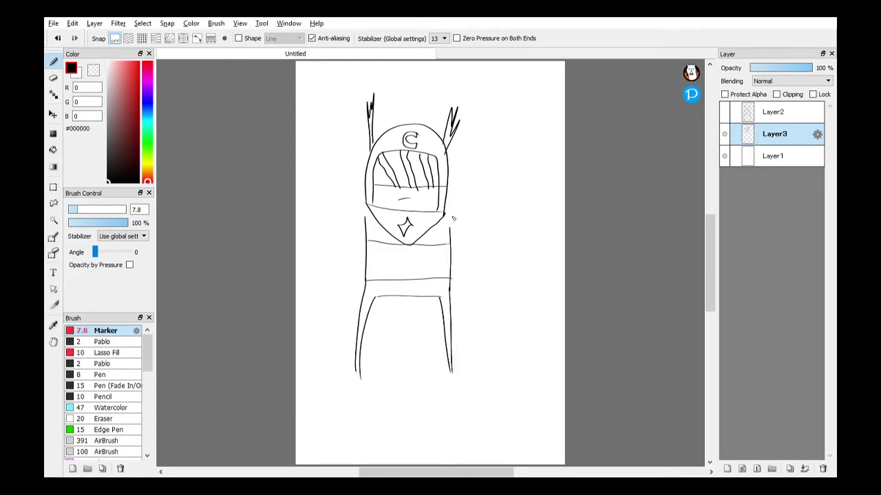
# Draw the thin right and left arms, undoing a stray mark
pyautogui.moveTo(448, 215); pyautogui.dragTo(474, 323)
pyautogui.moveTo(468, 318); pyautogui.dragTo(450, 234)
pyautogui.moveTo(364, 222)
pyautogui.mouseDown()
pyautogui.moveTo(338, 289)
pyautogui.moveTo(338, 315)
pyautogui.moveTo(364, 241)
pyautogui.mouseUp()
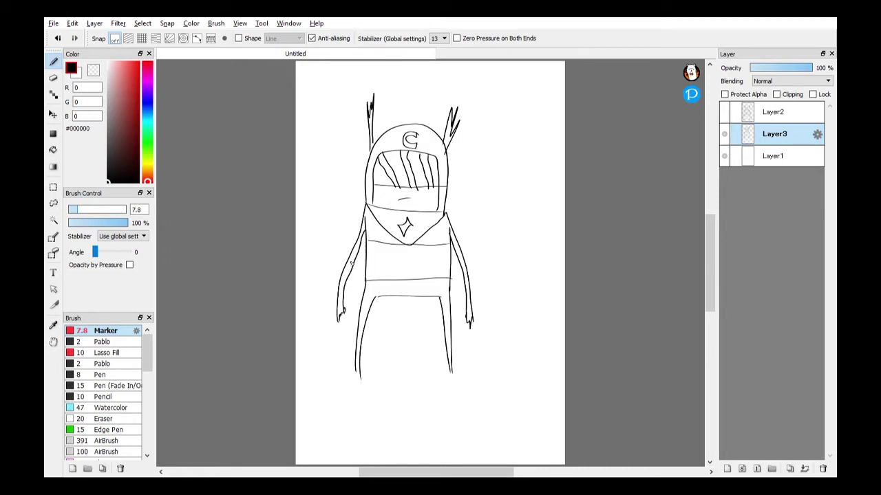
pyautogui.hotkey('ctrl', 'z')
# Extend both legs with feet and scribble a ground shadow between them
pyautogui.moveTo(449, 365)
pyautogui.mouseDown()
pyautogui.moveTo(447, 394)
pyautogui.moveTo(466, 394)
pyautogui.mouseUp()
pyautogui.moveTo(358, 366)
pyautogui.mouseDown()
pyautogui.moveTo(357, 395)
pyautogui.moveTo(337, 397)
pyautogui.moveTo(365, 395)
pyautogui.moveTo(362, 365)
pyautogui.moveTo(424, 388)
pyautogui.moveTo(406, 398)
pyautogui.moveTo(421, 403)
pyautogui.moveTo(394, 396)
pyautogui.moveTo(444, 405)
pyautogui.mouseUp()
pyautogui.moveTo(401, 383)
pyautogui.mouseDown()
pyautogui.moveTo(448, 417)
pyautogui.moveTo(377, 408)
pyautogui.moveTo(401, 387)
pyautogui.moveTo(429, 419)
pyautogui.mouseUp()
pyautogui.moveTo(405, 409); pyautogui.dragTo(377, 401)
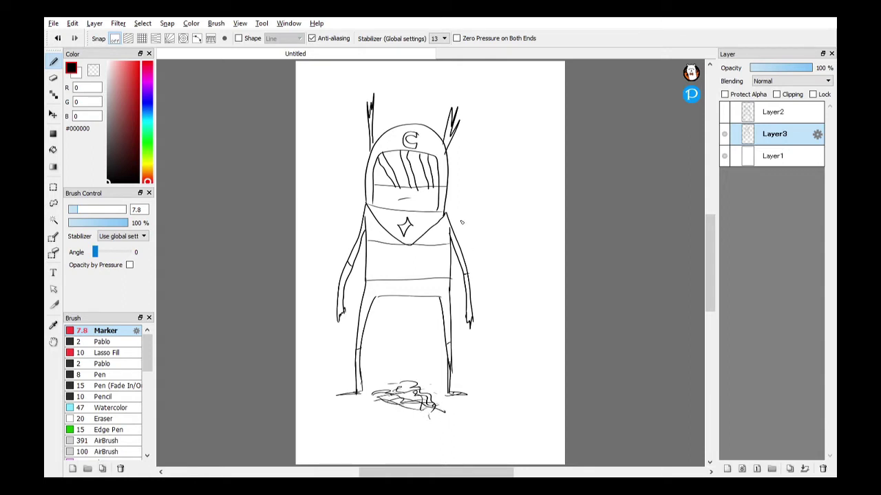
# Draw cape curves on both sides of the torso and touch up the right arm
pyautogui.moveTo(362, 187)
pyautogui.mouseDown()
pyautogui.moveTo(348, 237)
pyautogui.moveTo(356, 252)
pyautogui.mouseUp()
pyautogui.moveTo(454, 265); pyautogui.dragTo(457, 247)
pyautogui.moveTo(448, 192); pyautogui.dragTo(460, 246)
# Select Layer3 and add a new layer above the line art
pyautogui.click(778, 158)
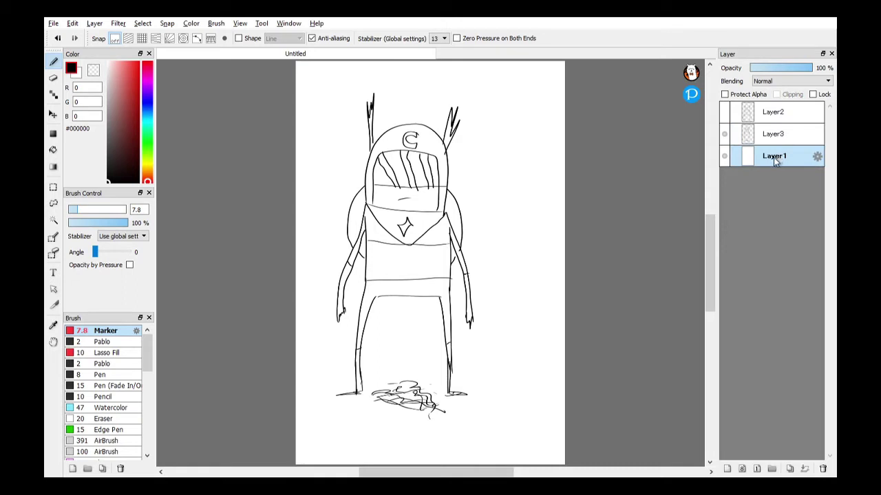
pyautogui.click(775, 113)
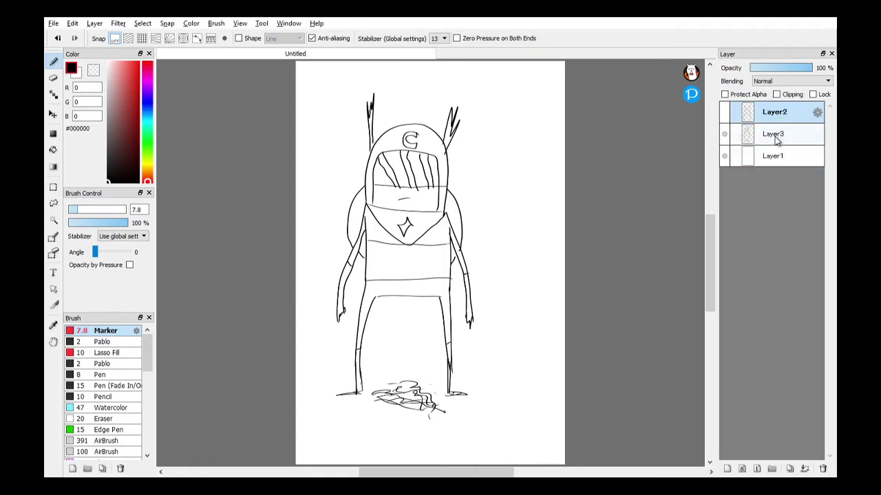
pyautogui.click(778, 137)
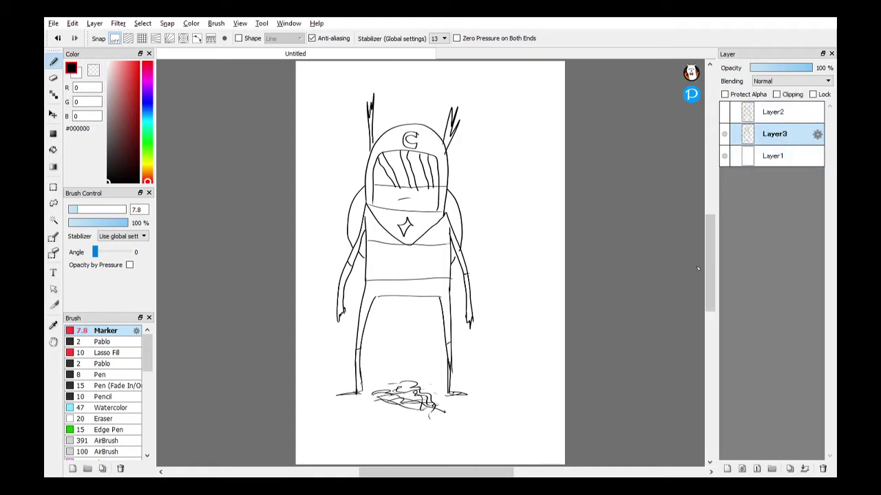
pyautogui.click(727, 469)
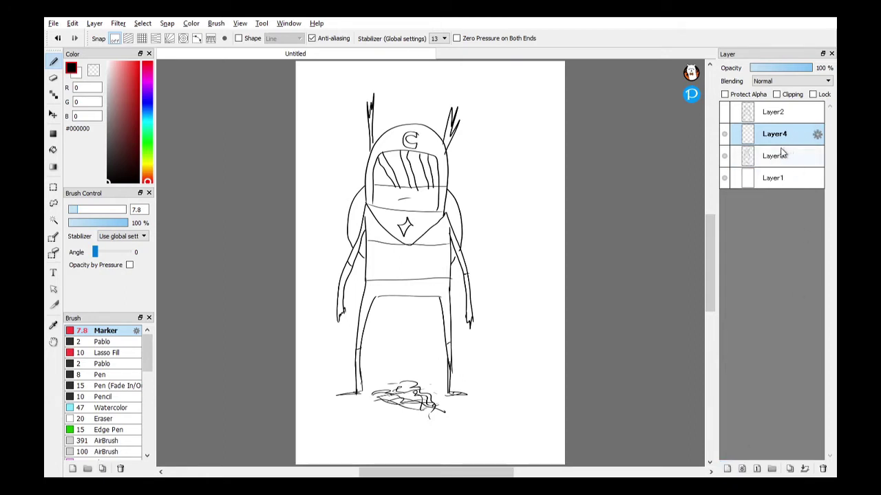
# Choose the Lasso Fill brush and pick blue #5E82EB for filling
pyautogui.click(108, 353)
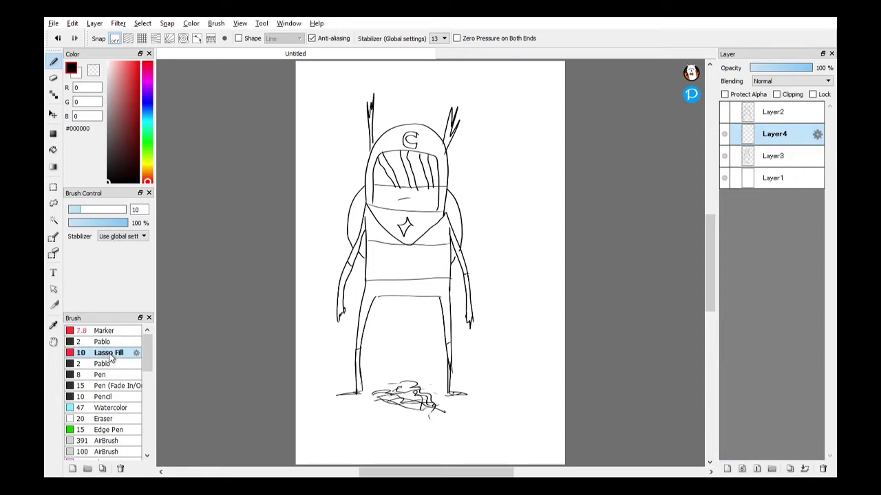
pyautogui.scroll(1, 451, 242)
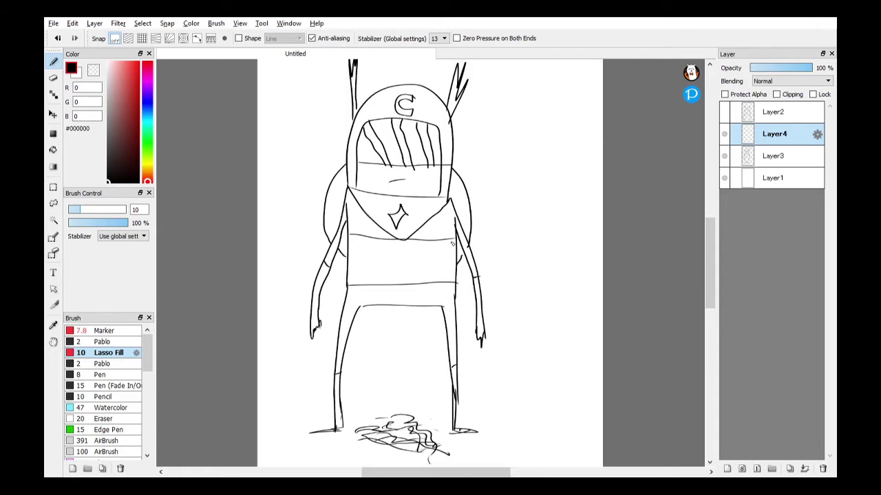
pyautogui.scroll(1, 451, 243)
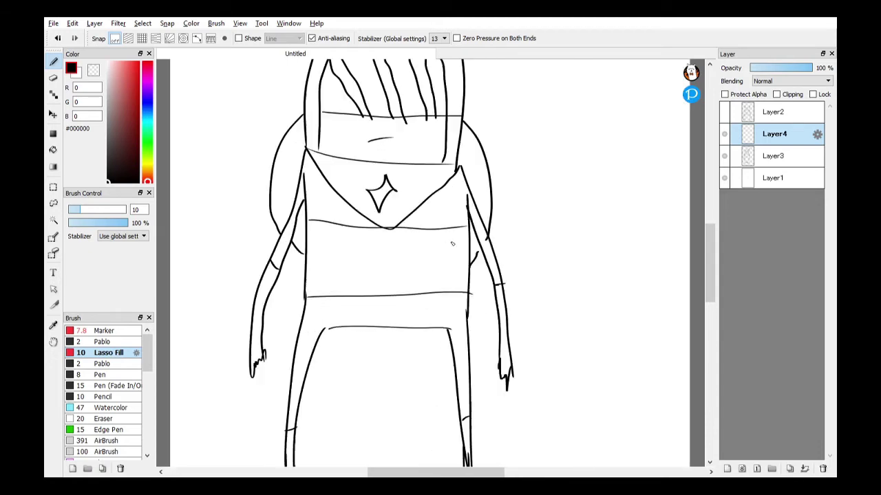
pyautogui.moveTo(452, 243)
pyautogui.mouseDown()
pyautogui.moveTo(511, 179)
pyautogui.moveTo(527, 144)
pyautogui.moveTo(521, 171)
pyautogui.mouseUp()
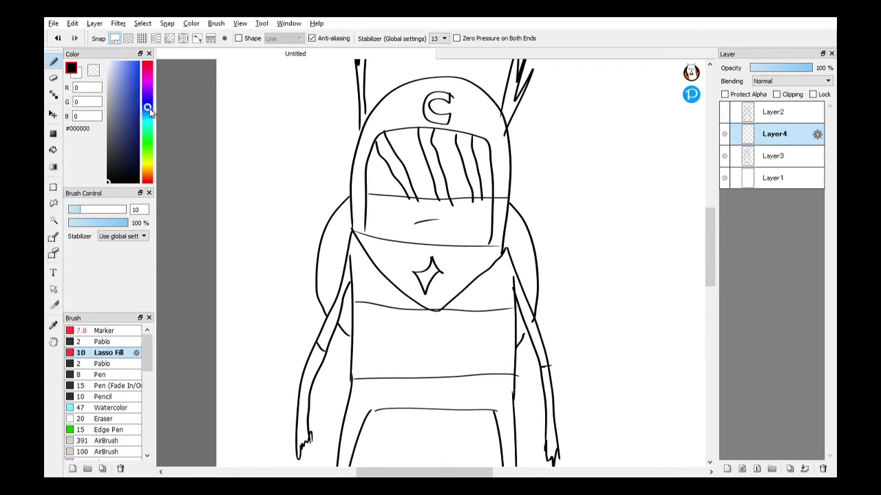
pyautogui.click(127, 73)
pyautogui.moveTo(486, 215)
pyautogui.mouseDown()
pyautogui.moveTo(486, 112)
pyautogui.moveTo(464, 197)
pyautogui.moveTo(482, 139)
pyautogui.mouseUp()
pyautogui.scroll(-3, 482, 139)
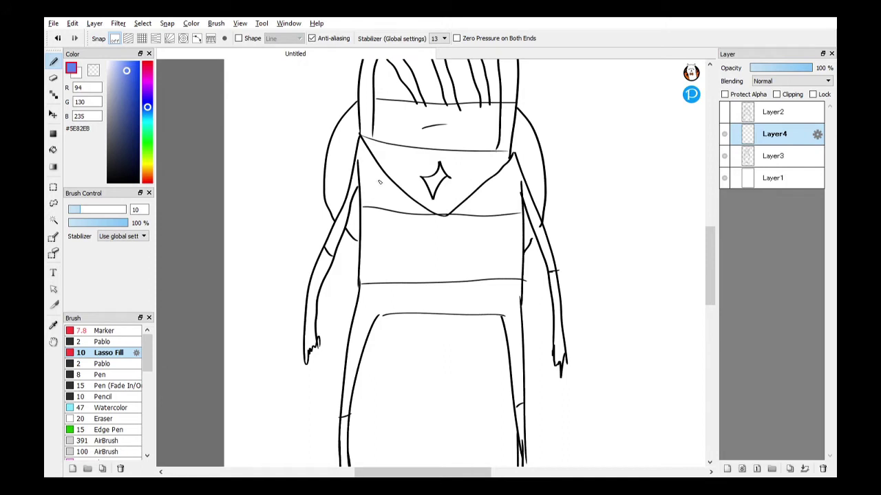
# Undo an accidental bucket fill, then lasso-fill the left chest panel and upper arm blue
pyautogui.press('g')
pyautogui.click(382, 198)
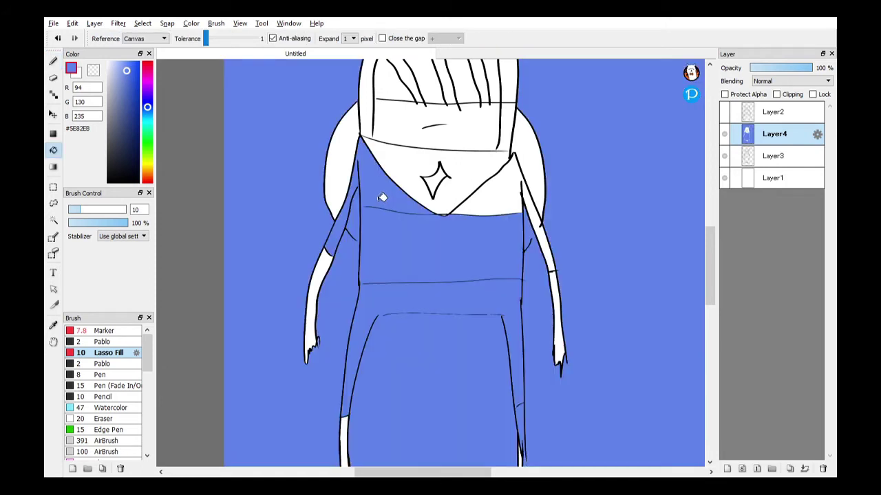
pyautogui.hotkey('ctrl', 'z')
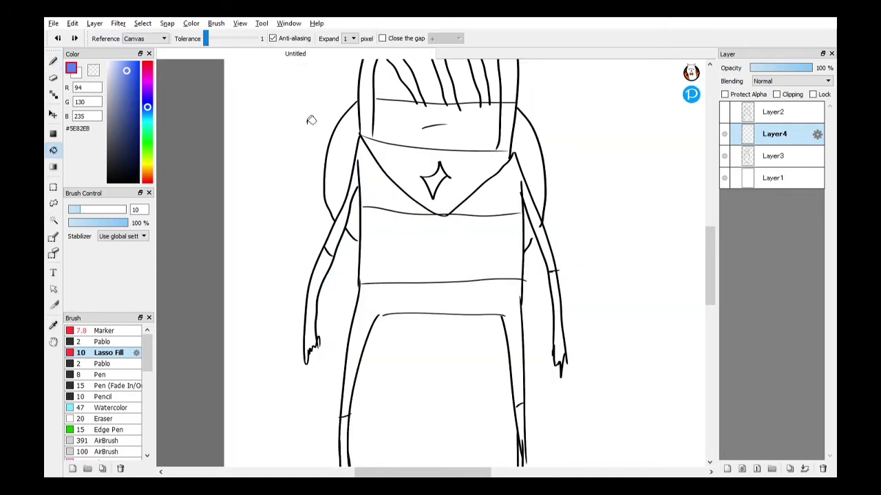
pyautogui.press('b')
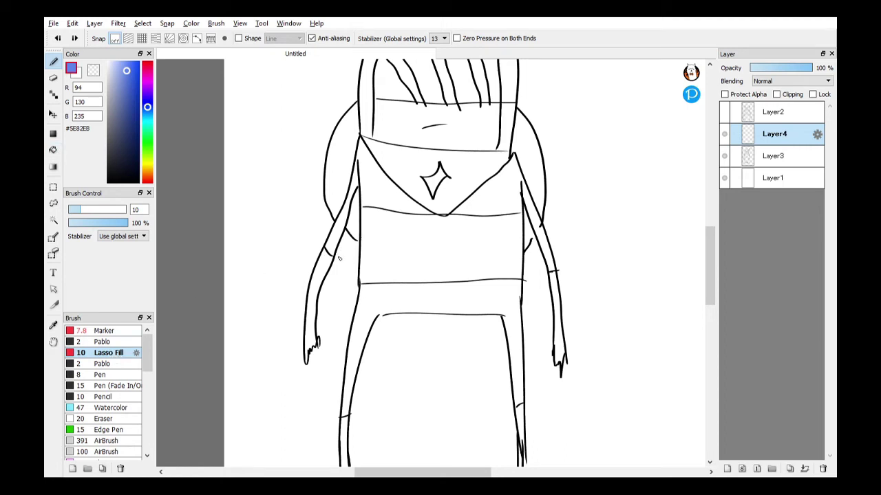
pyautogui.moveTo(341, 262)
pyautogui.mouseDown()
pyautogui.moveTo(363, 139)
pyautogui.moveTo(405, 197)
pyautogui.moveTo(436, 210)
pyautogui.moveTo(360, 204)
pyautogui.moveTo(335, 258)
pyautogui.mouseUp()
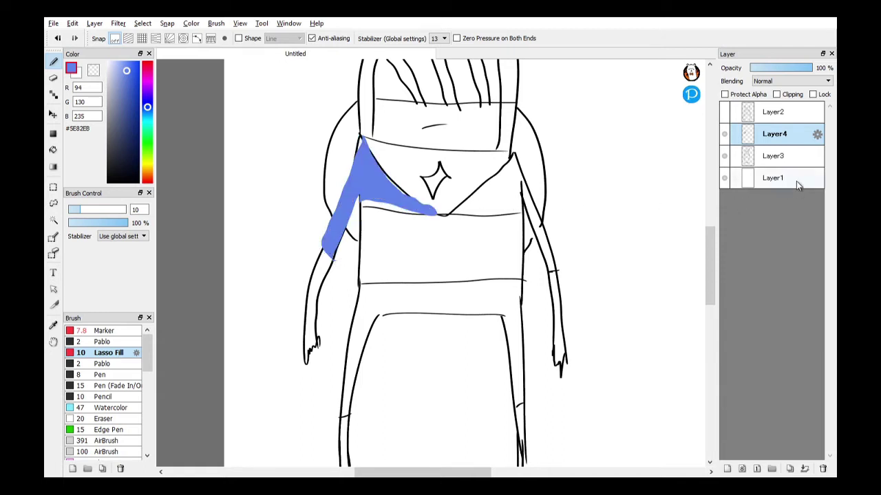
# Move Layer4 below Layer3 and magic-wand the blue strips beside the left arm and torso
pyautogui.moveTo(782, 136); pyautogui.dragTo(781, 164)
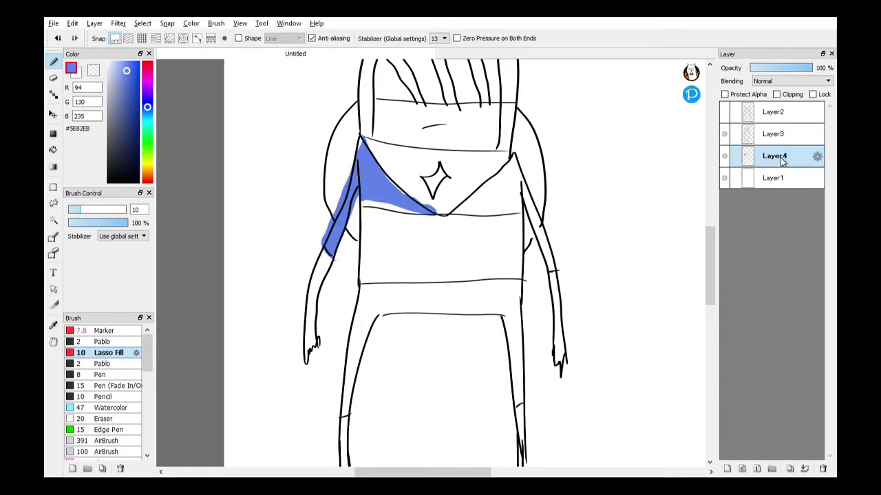
pyautogui.press('e')
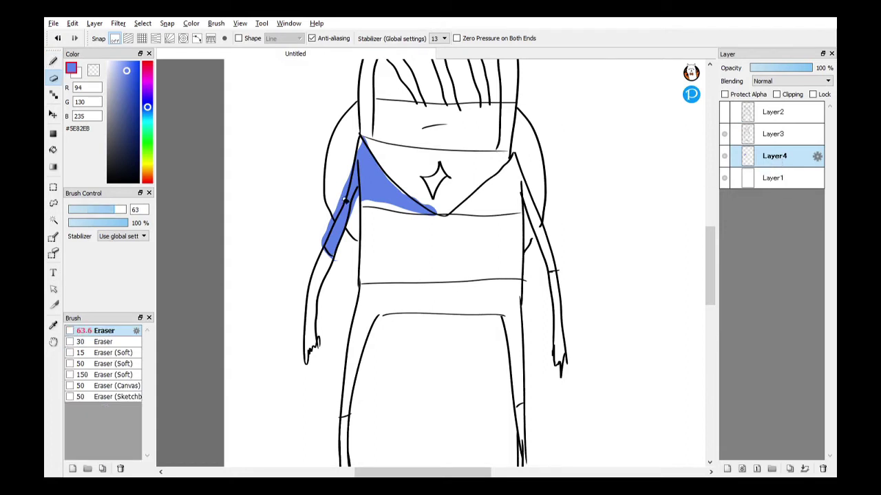
pyautogui.press('w')
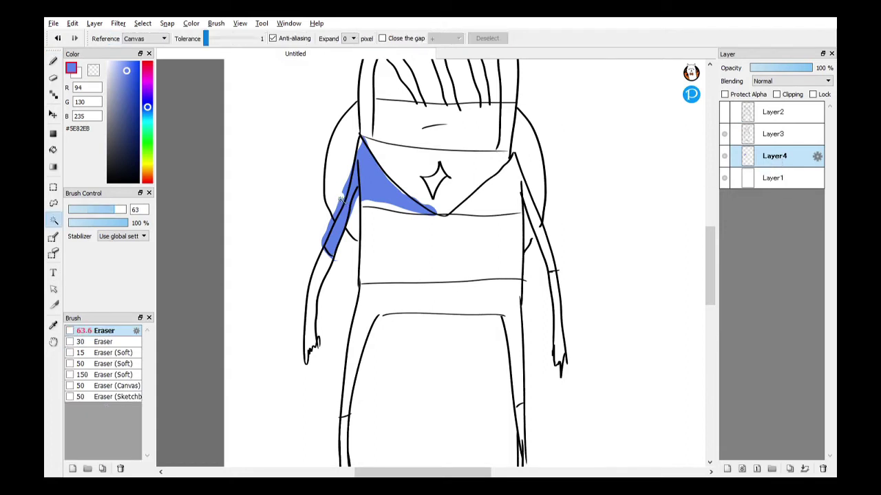
pyautogui.click(339, 201)
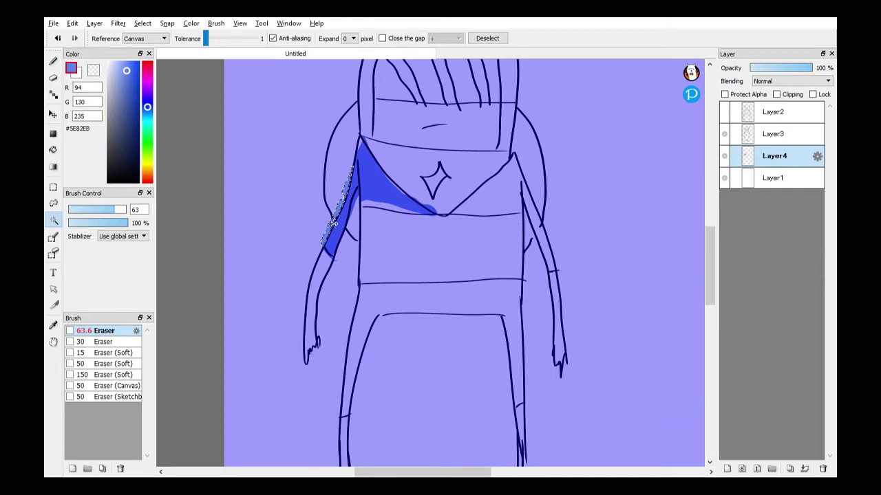
pyautogui.click(366, 217)
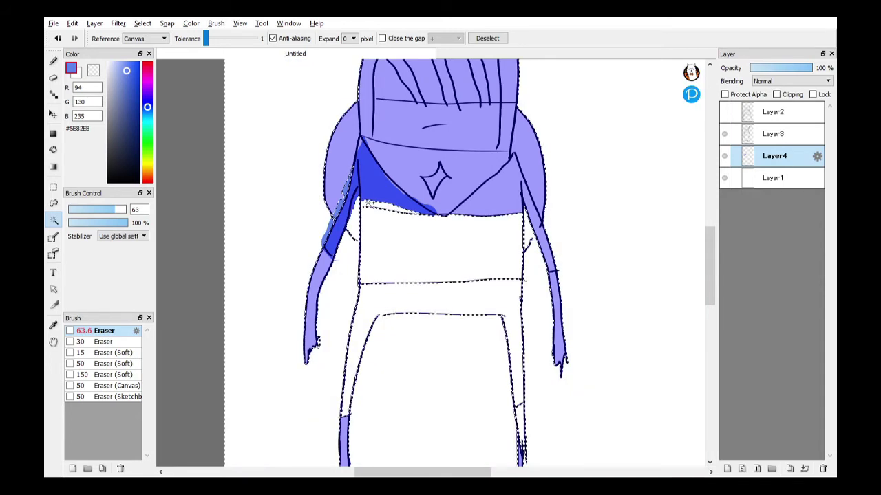
pyautogui.click(345, 185)
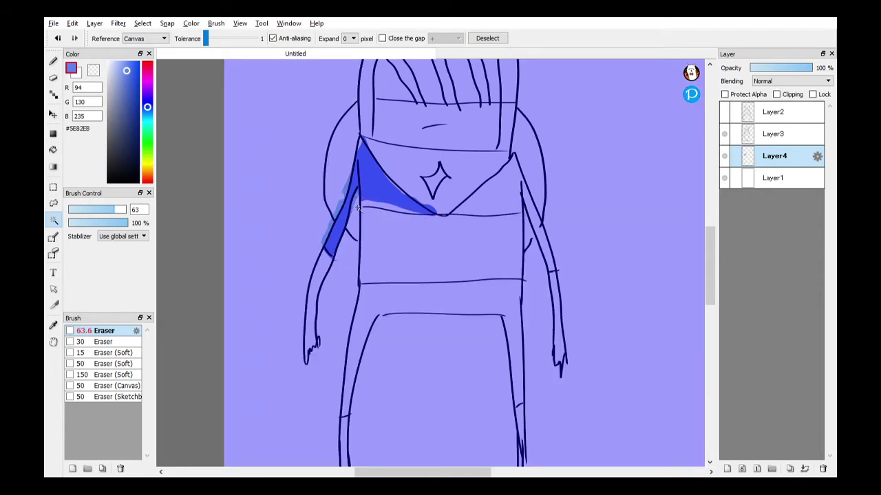
pyautogui.click(357, 204)
pyautogui.hotkey('ctrl', 'd')
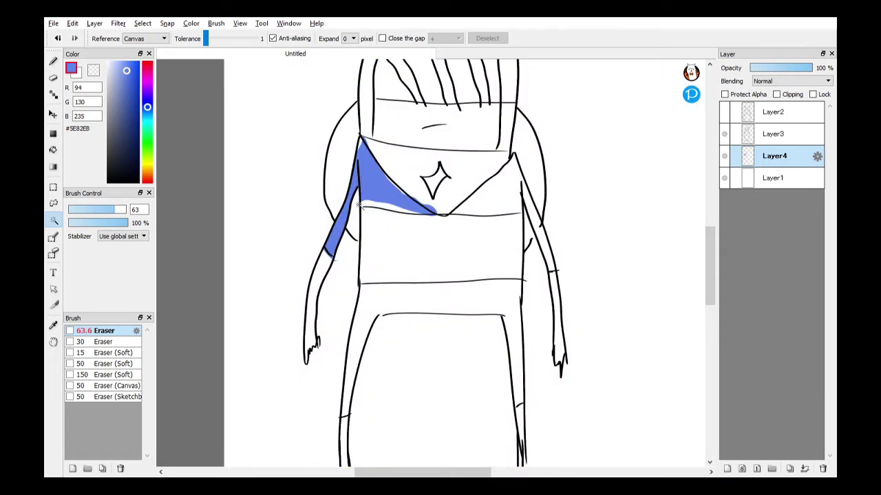
# Fill blue along the left panel's lower edge and erase spill below the line
pyautogui.press('b')
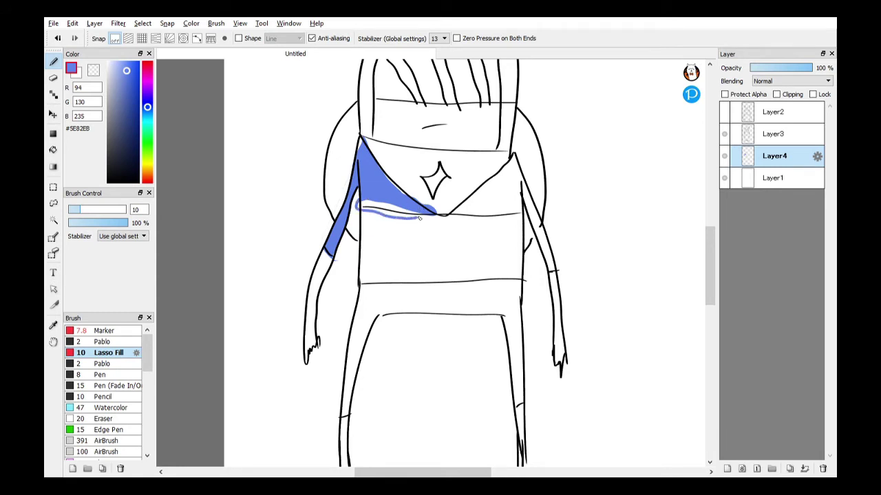
pyautogui.moveTo(359, 209); pyautogui.dragTo(394, 218)
pyautogui.press('e')
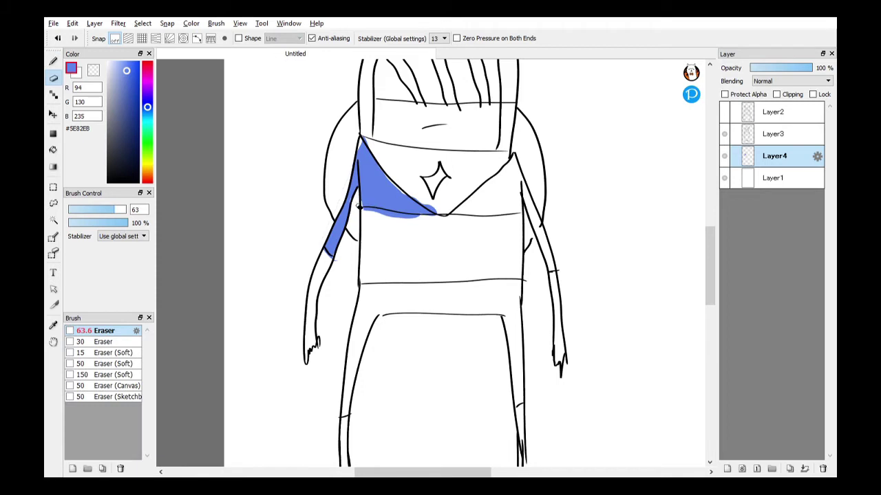
pyautogui.press('[')
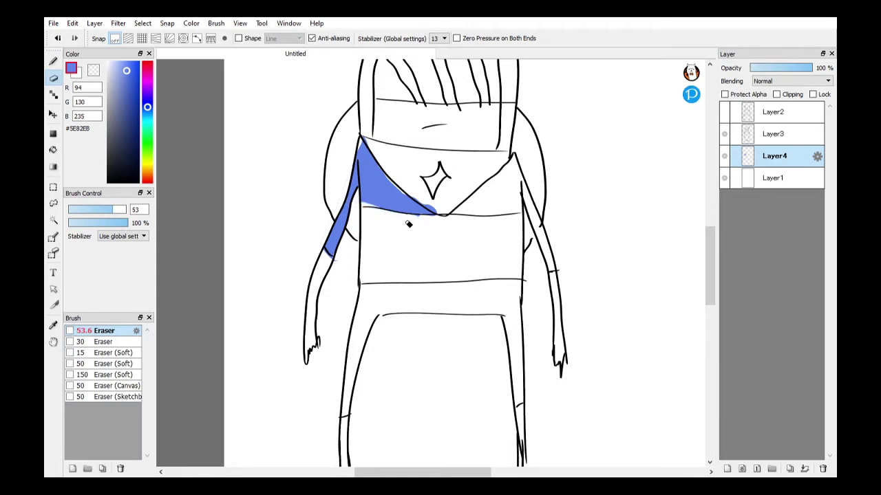
pyautogui.moveTo(414, 229); pyautogui.dragTo(416, 226)
# Lasso-fill the right chest panel and arm blue, then select the right arm strip
pyautogui.press('b')
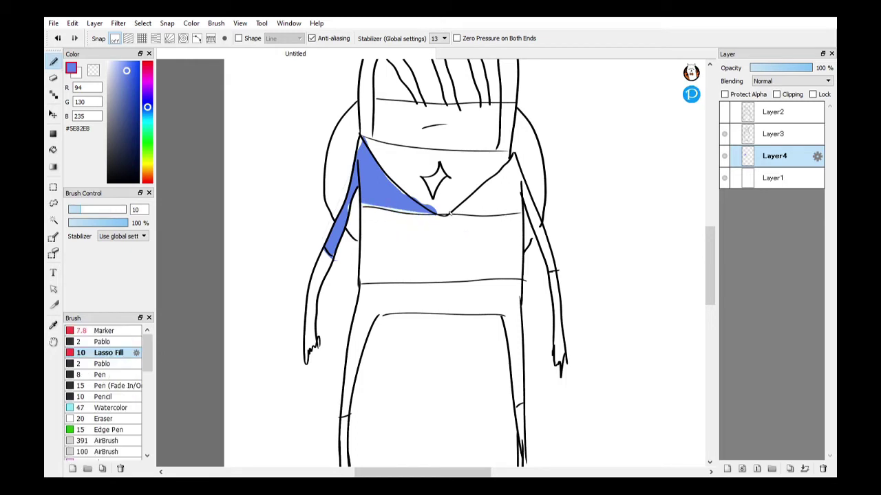
pyautogui.moveTo(449, 213)
pyautogui.mouseDown()
pyautogui.moveTo(510, 156)
pyautogui.moveTo(536, 198)
pyautogui.mouseUp()
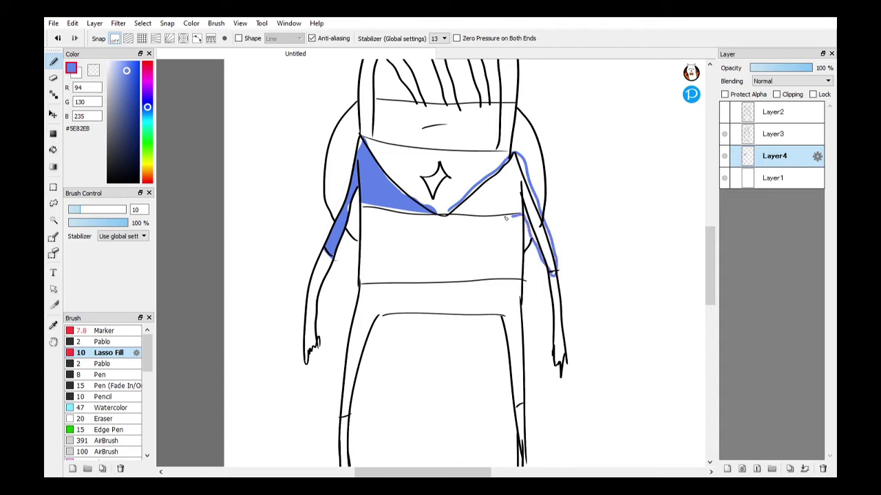
pyautogui.moveTo(501, 218); pyautogui.dragTo(446, 215)
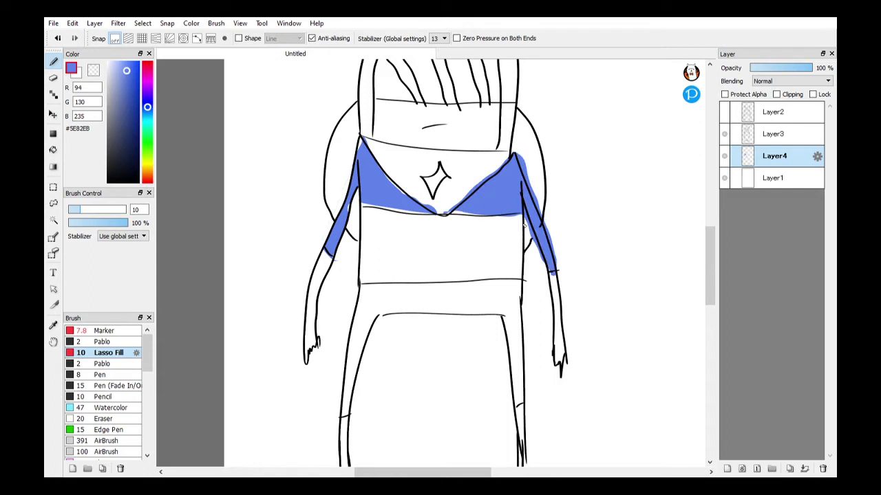
pyautogui.press('e')
pyautogui.press('w')
pyautogui.click(531, 234)
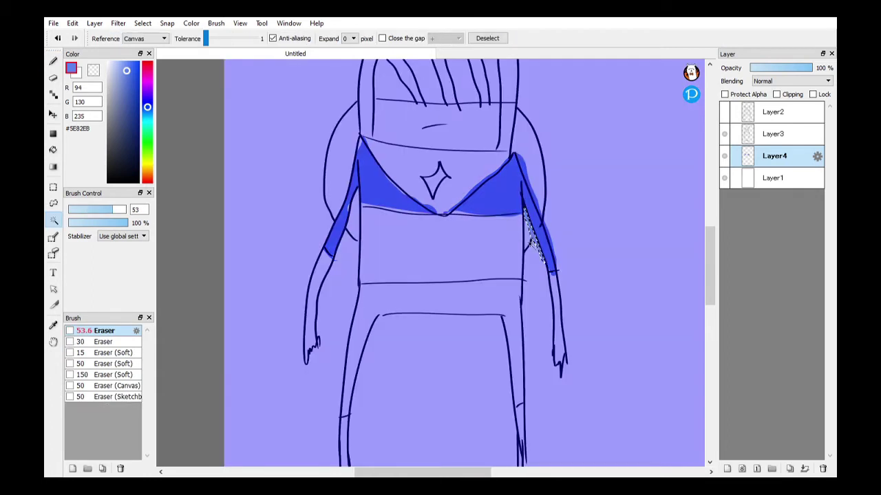
pyautogui.click(538, 199)
pyautogui.keyDown('shift'); pyautogui.click(550, 237); pyautogui.keyUp('shift')
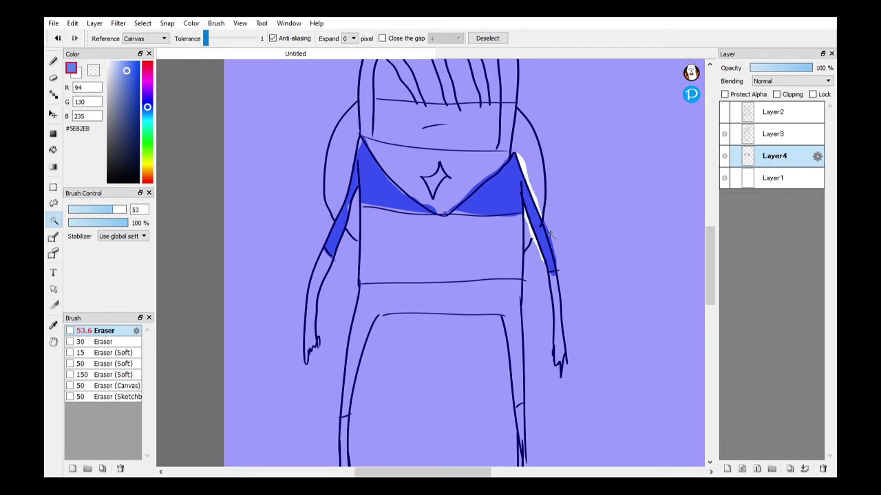
pyautogui.hotkey('ctrl', 'd')
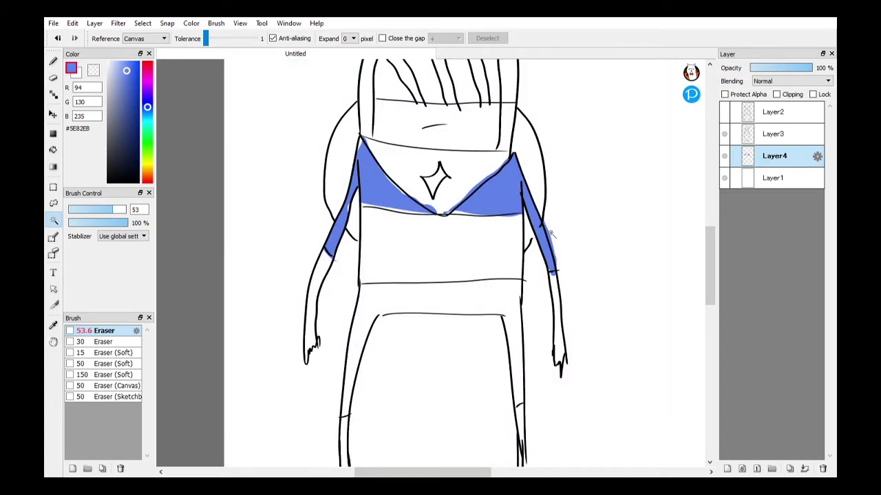
pyautogui.press('m')
pyautogui.scroll(-2, 518, 198)
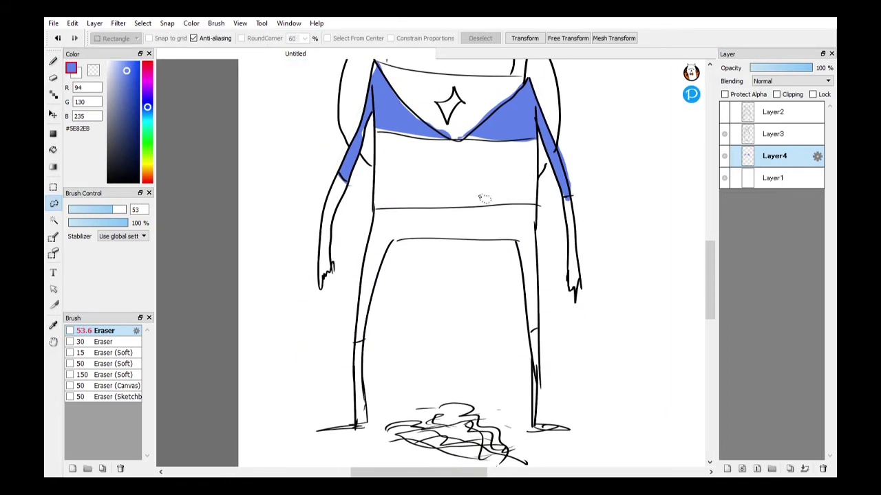
pyautogui.scroll(-1, 482, 198)
# Fill the shorts blue around the waist and both legs
pyautogui.press('b')
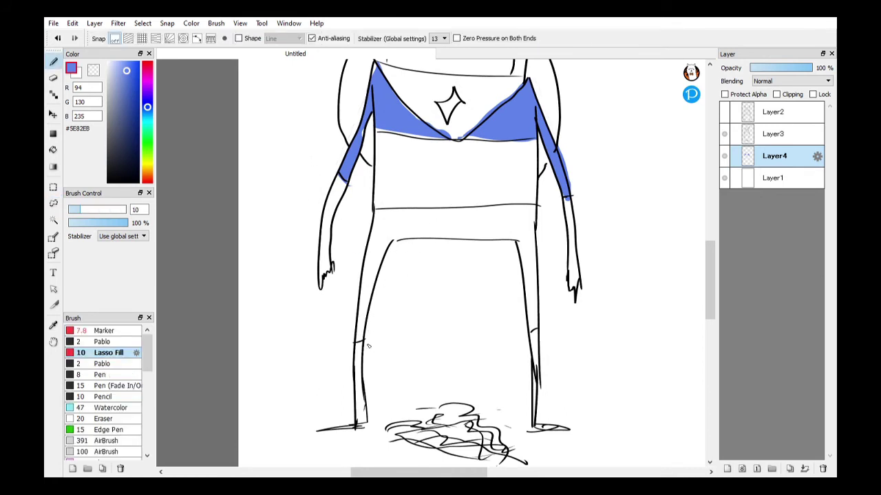
pyautogui.moveTo(353, 344)
pyautogui.mouseDown()
pyautogui.moveTo(438, 205)
pyautogui.moveTo(534, 201)
pyautogui.moveTo(545, 227)
pyautogui.moveTo(540, 349)
pyautogui.moveTo(509, 304)
pyautogui.moveTo(497, 248)
pyautogui.moveTo(416, 252)
pyautogui.moveTo(375, 344)
pyautogui.mouseUp()
pyautogui.press('w')
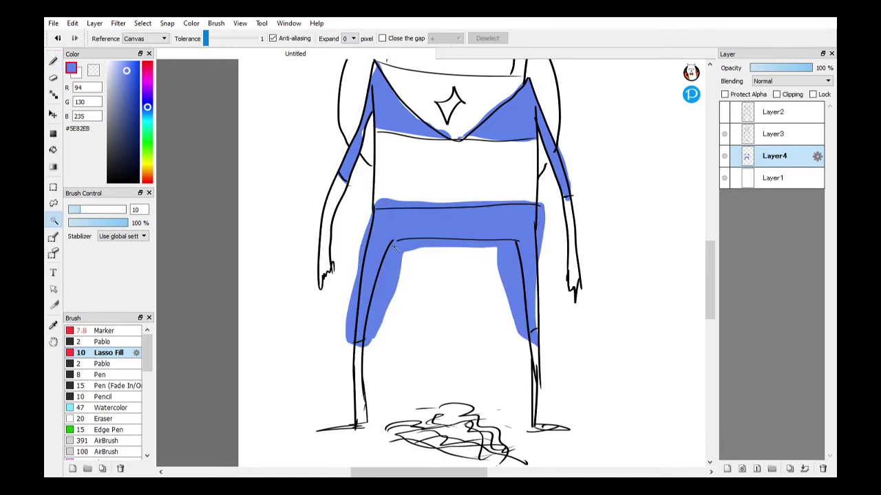
pyautogui.click(393, 267)
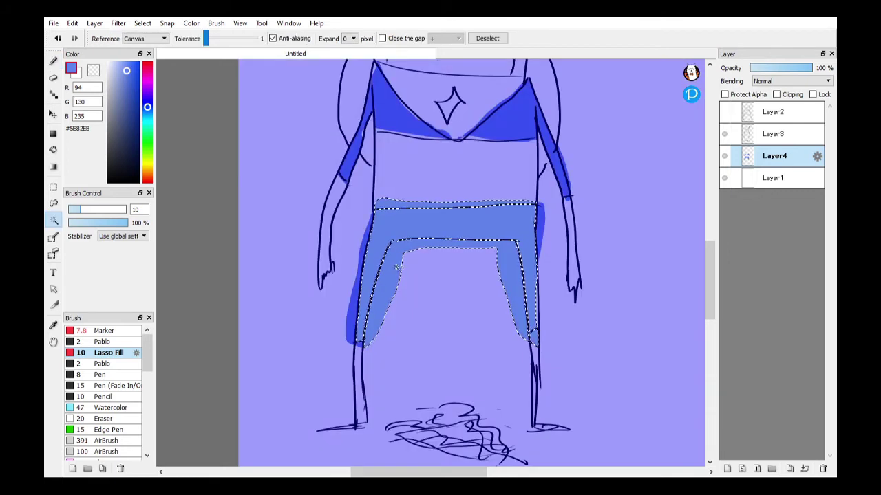
pyautogui.hotkey('ctrl', 'd')
pyautogui.press('e')
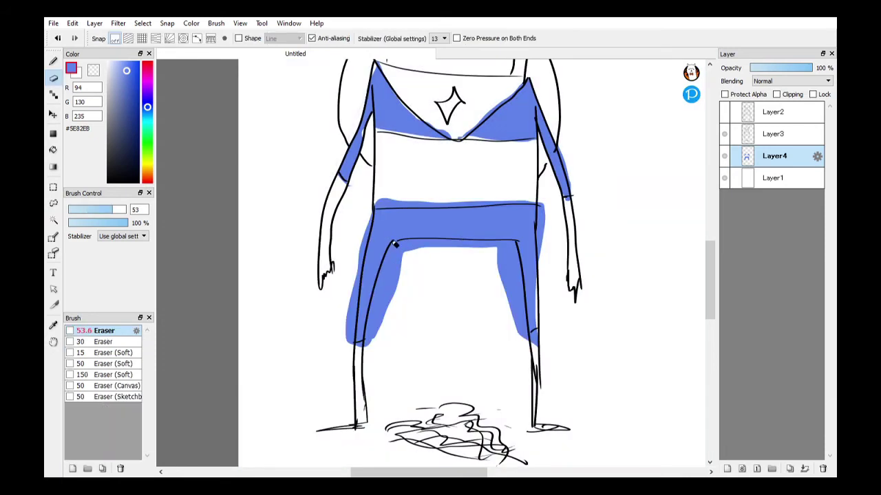
pyautogui.moveTo(395, 245); pyautogui.dragTo(396, 245)
pyautogui.hotkey('ctrl', 'z')
# Delete the light-blue leg shading and erase the blue strip above the waistband
pyautogui.press('w')
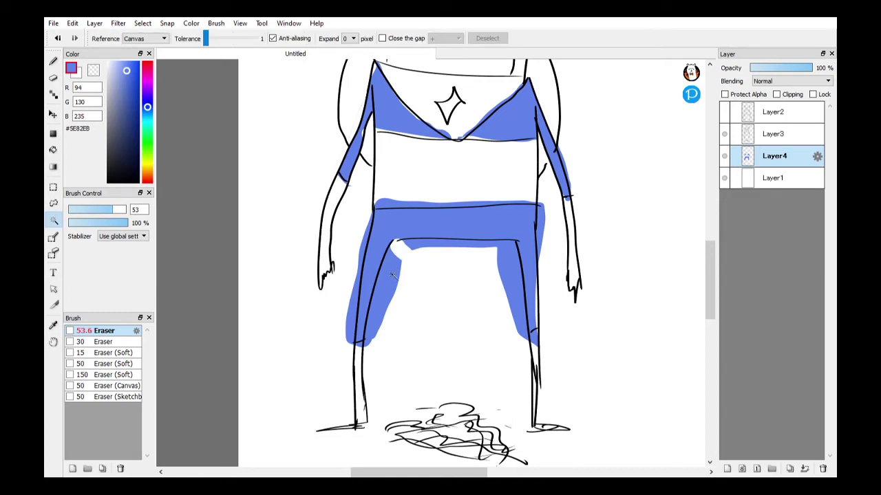
pyautogui.click(397, 283)
pyautogui.keyDown('shift'); pyautogui.click(432, 244); pyautogui.keyUp('shift')
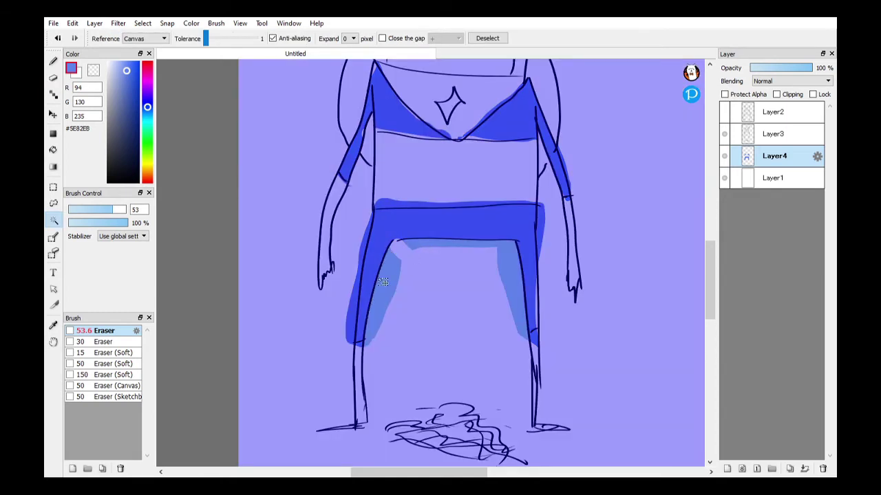
pyautogui.keyDown('shift'); pyautogui.click(362, 301); pyautogui.keyUp('shift')
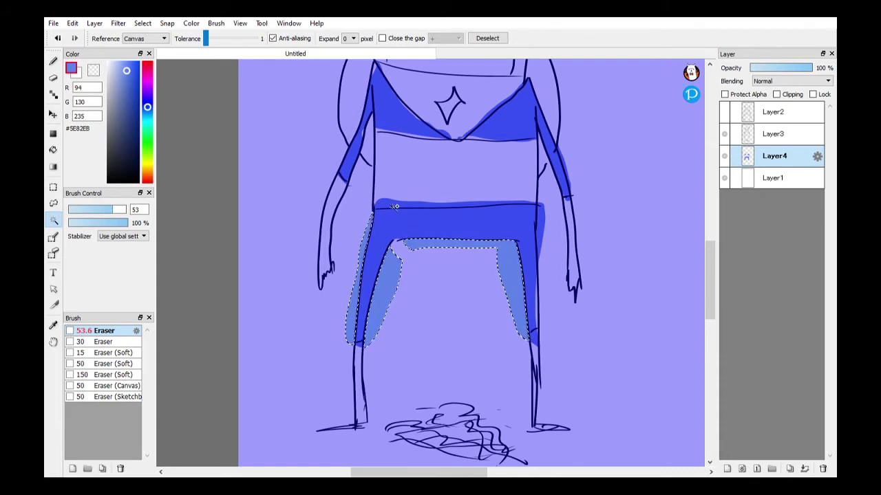
pyautogui.keyDown('shift'); pyautogui.click(543, 233); pyautogui.keyUp('shift')
pyautogui.hotkey('ctrl', 'd')
pyautogui.click(543, 229)
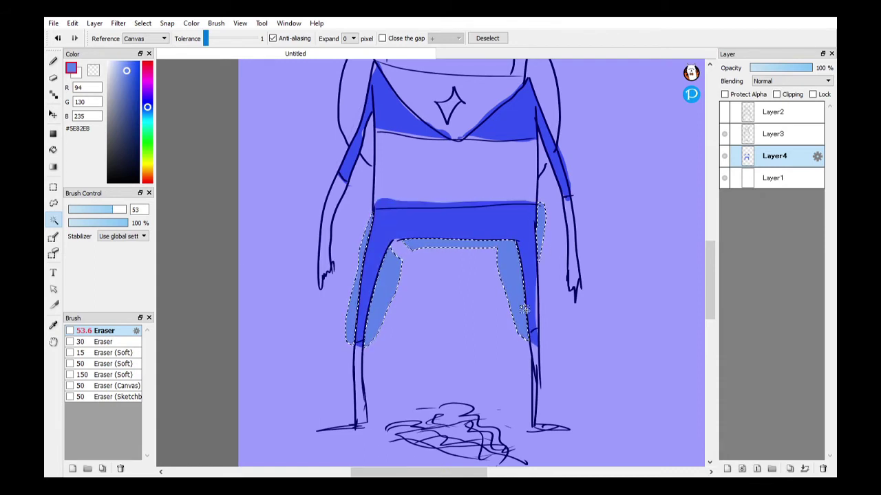
pyautogui.press('Delete')
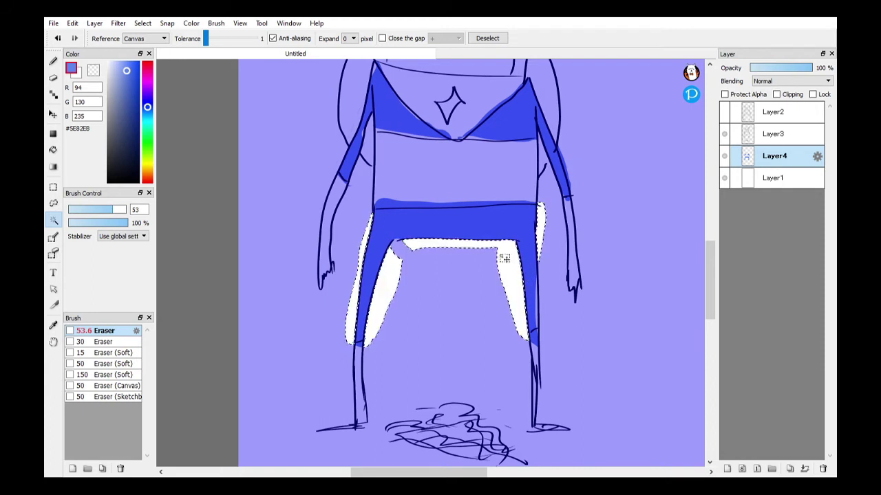
pyautogui.hotkey('ctrl', 'd')
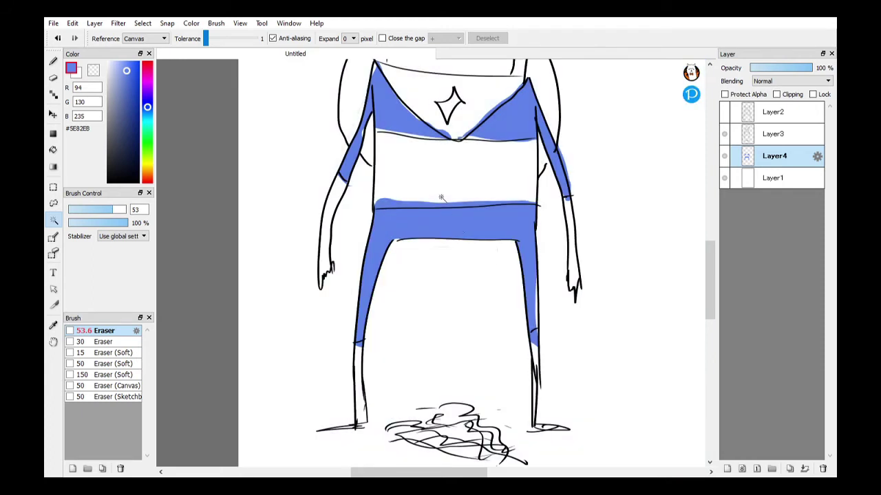
pyautogui.press('e')
pyautogui.moveTo(378, 196); pyautogui.dragTo(544, 201)
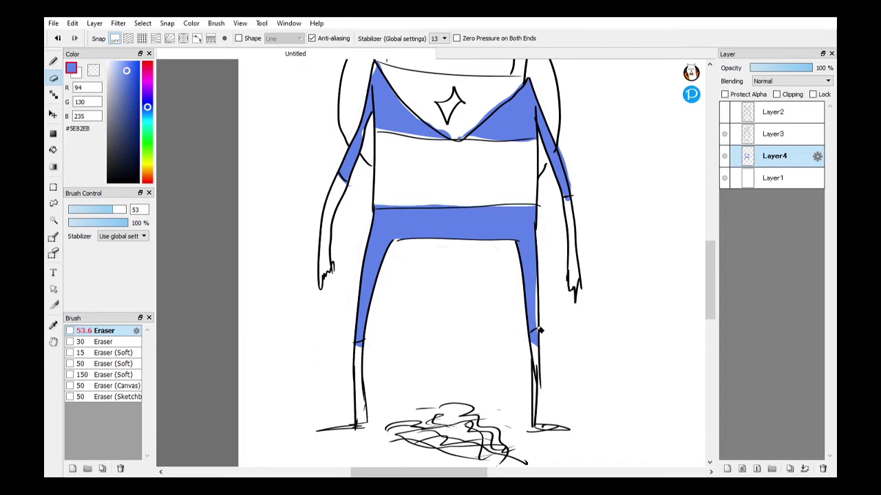
pyautogui.scroll(-2, 547, 314)
# Erase the blue tip at the right leg's bottom and pick a bright red
pyautogui.moveTo(546, 302); pyautogui.dragTo(549, 295)
pyautogui.scroll(-1, 454, 254)
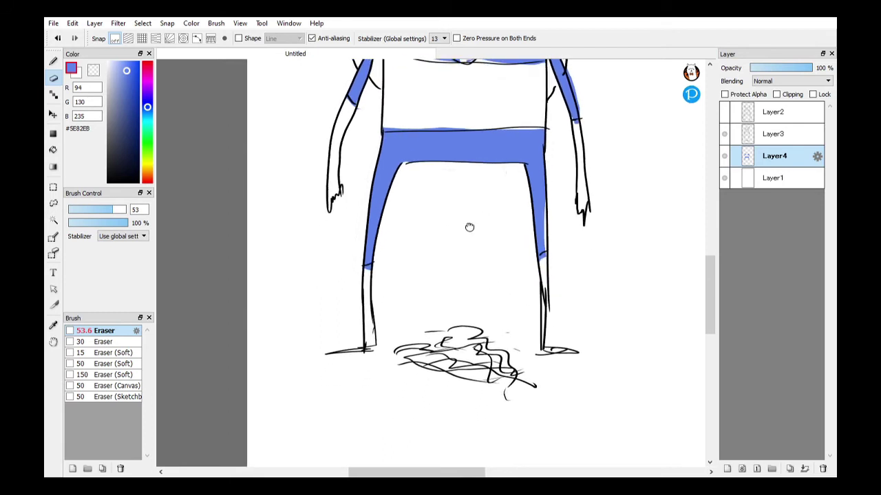
pyautogui.click(151, 80)
pyautogui.moveTo(147, 80)
pyautogui.mouseDown()
pyautogui.moveTo(127, 64)
pyautogui.moveTo(132, 84)
pyautogui.mouseUp()
pyautogui.click(131, 71)
# Lasso-fill both feet with red boots
pyautogui.press('b')
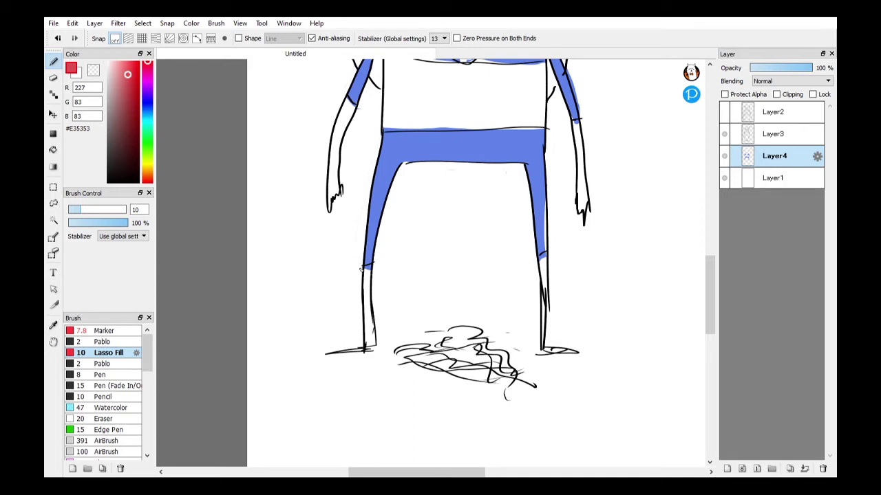
pyautogui.moveTo(373, 264)
pyautogui.mouseDown()
pyautogui.moveTo(383, 318)
pyautogui.moveTo(375, 358)
pyautogui.moveTo(321, 350)
pyautogui.moveTo(372, 264)
pyautogui.mouseUp()
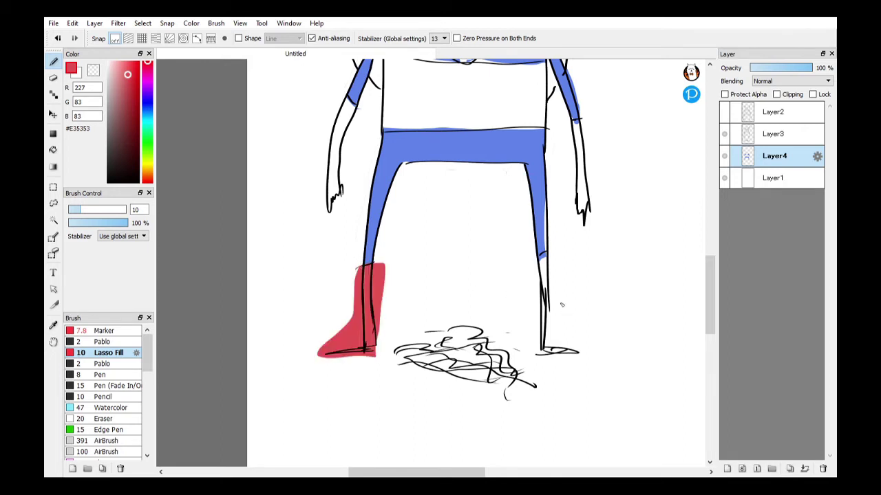
pyautogui.moveTo(527, 263)
pyautogui.mouseDown()
pyautogui.moveTo(567, 270)
pyautogui.moveTo(566, 347)
pyautogui.moveTo(576, 366)
pyautogui.moveTo(532, 326)
pyautogui.moveTo(534, 258)
pyautogui.mouseUp()
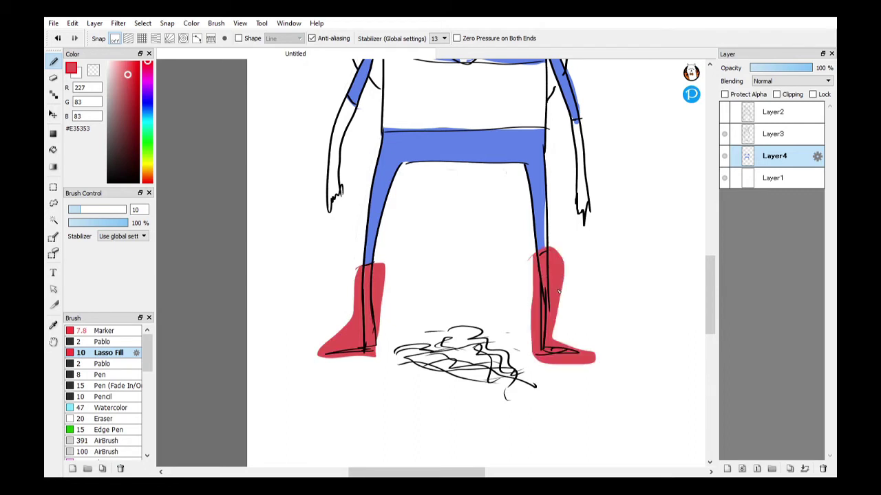
# Trim the red overspill along the right boot's outer and inner edges
pyautogui.press('w')
pyautogui.click(554, 299)
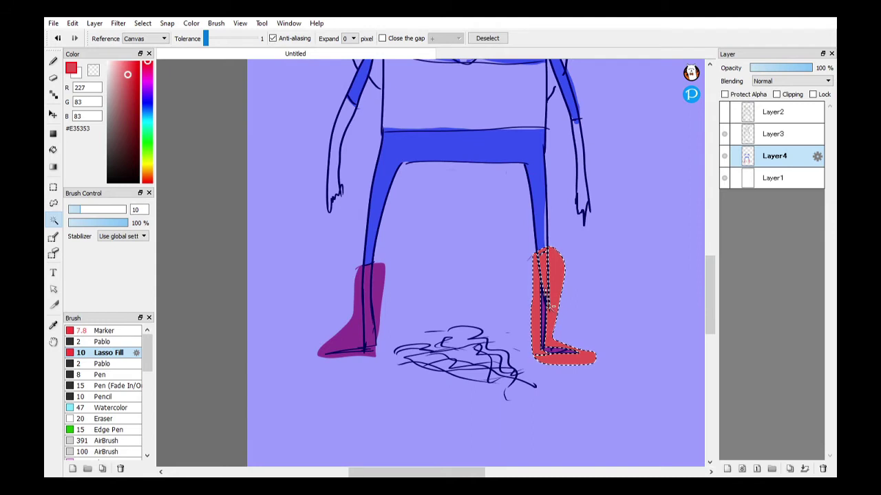
pyautogui.hotkey('ctrl', 'd')
pyautogui.press('e')
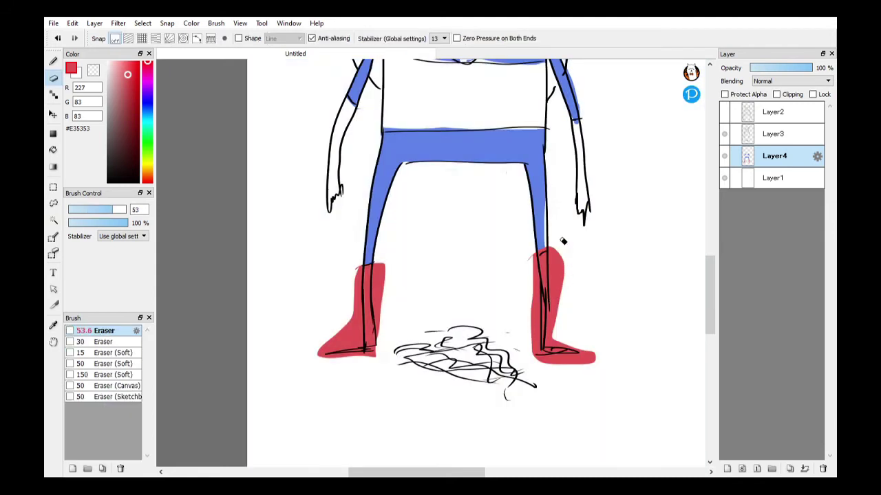
pyautogui.moveTo(562, 242); pyautogui.dragTo(559, 314)
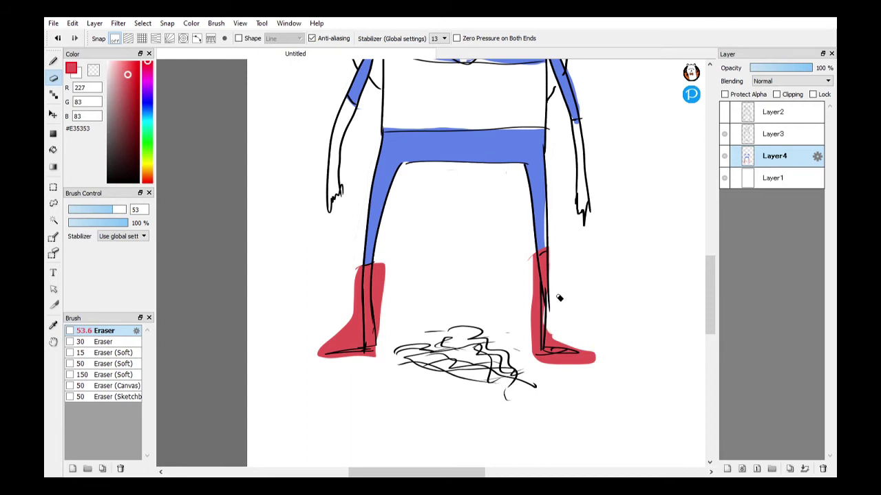
pyautogui.moveTo(532, 241)
pyautogui.mouseDown()
pyautogui.moveTo(529, 370)
pyautogui.moveTo(599, 366)
pyautogui.moveTo(596, 346)
pyautogui.moveTo(585, 364)
pyautogui.mouseUp()
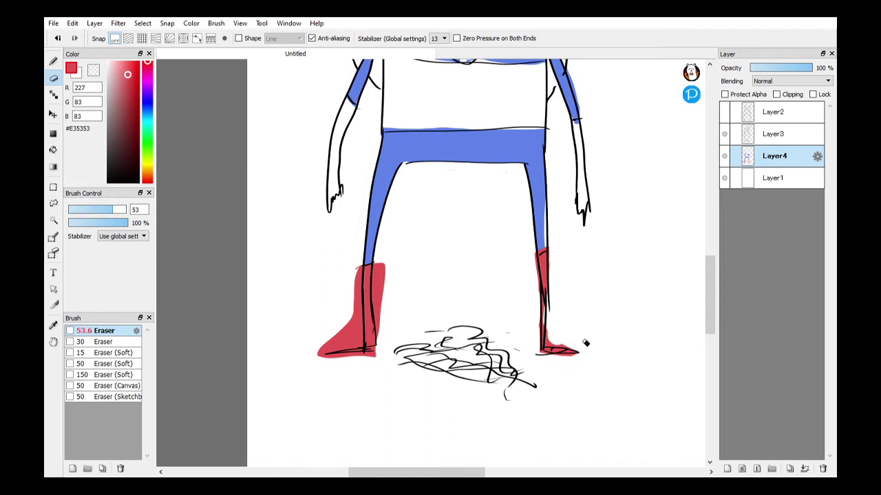
pyautogui.press('b')
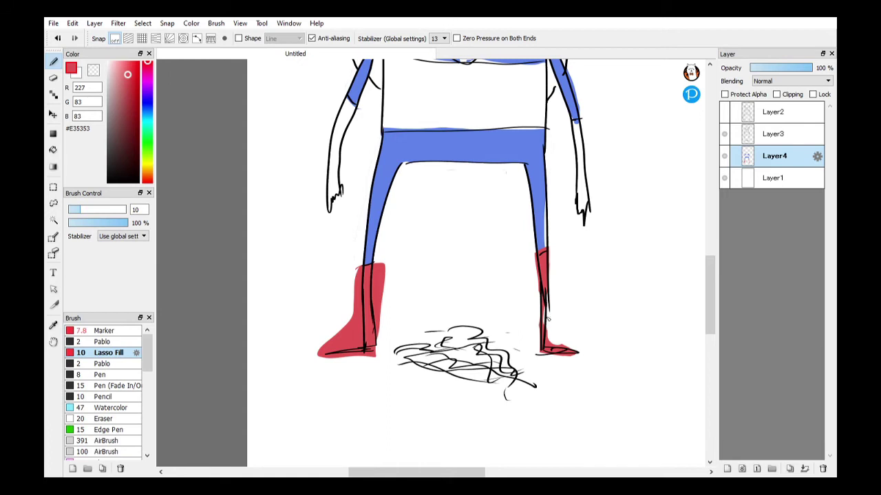
# Delete the red spilling outside the left boot
pyautogui.press('w')
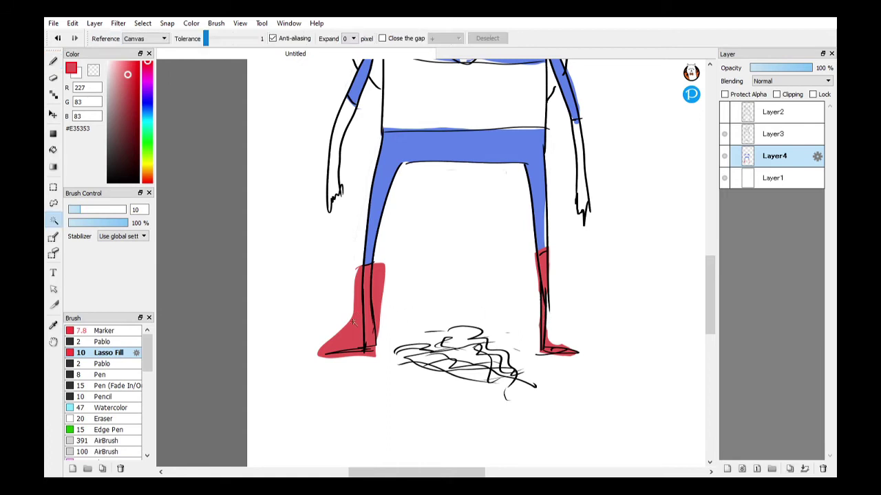
pyautogui.click(355, 328)
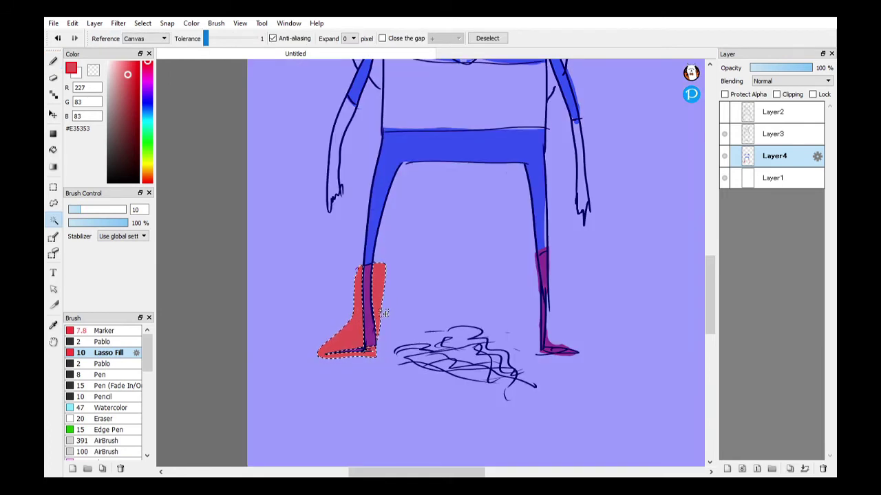
pyautogui.press('Delete')
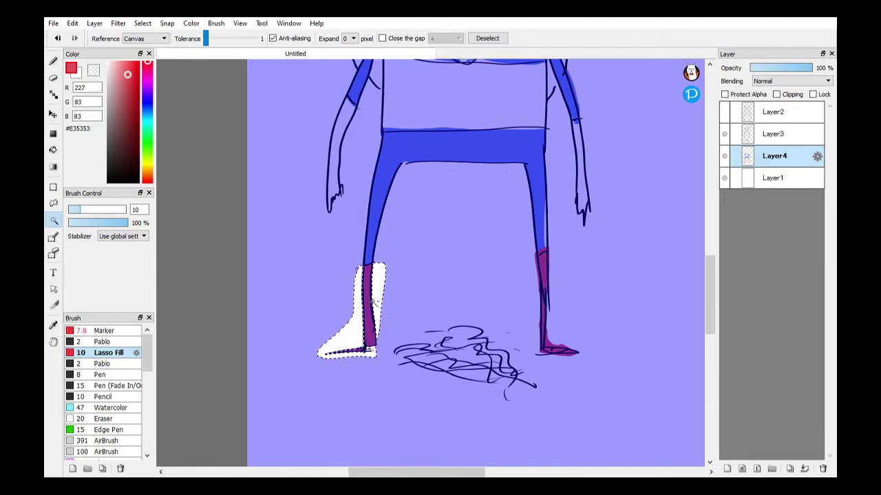
pyautogui.hotkey('ctrl', 'd')
# Paint both forearms red as gloves and select the areas surrounding them
pyautogui.press('b')
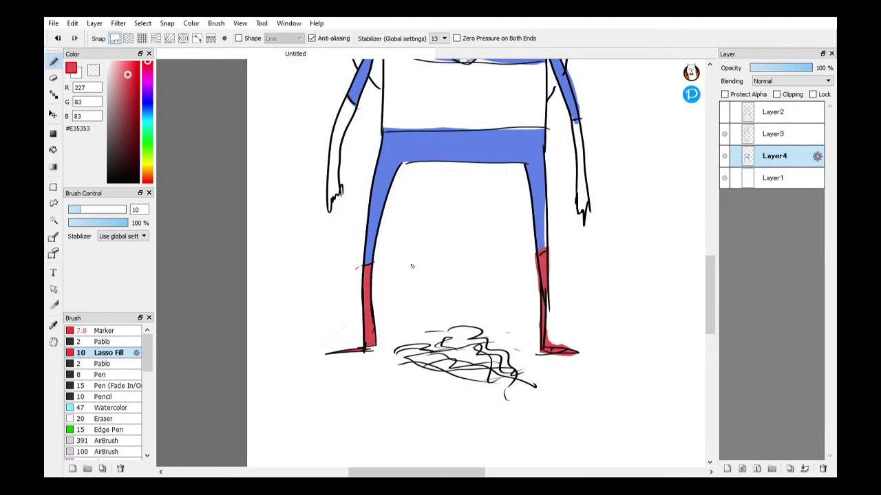
pyautogui.scroll(2, 465, 289)
pyautogui.scroll(2, 507, 240)
pyautogui.moveTo(566, 205)
pyautogui.mouseDown()
pyautogui.moveTo(575, 307)
pyautogui.moveTo(548, 282)
pyautogui.moveTo(552, 205)
pyautogui.mouseUp()
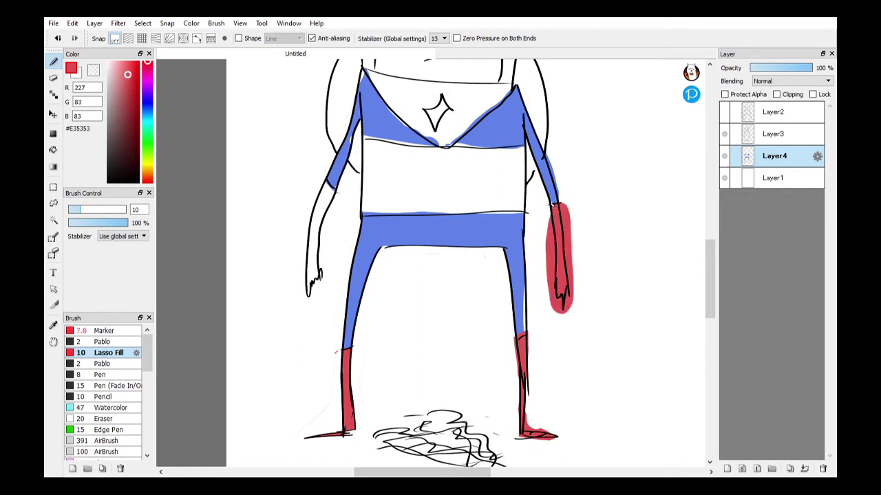
pyautogui.moveTo(336, 212)
pyautogui.mouseDown()
pyautogui.moveTo(330, 278)
pyautogui.moveTo(296, 300)
pyautogui.moveTo(314, 195)
pyautogui.moveTo(331, 204)
pyautogui.mouseUp()
pyautogui.press('w')
pyautogui.click(331, 204)
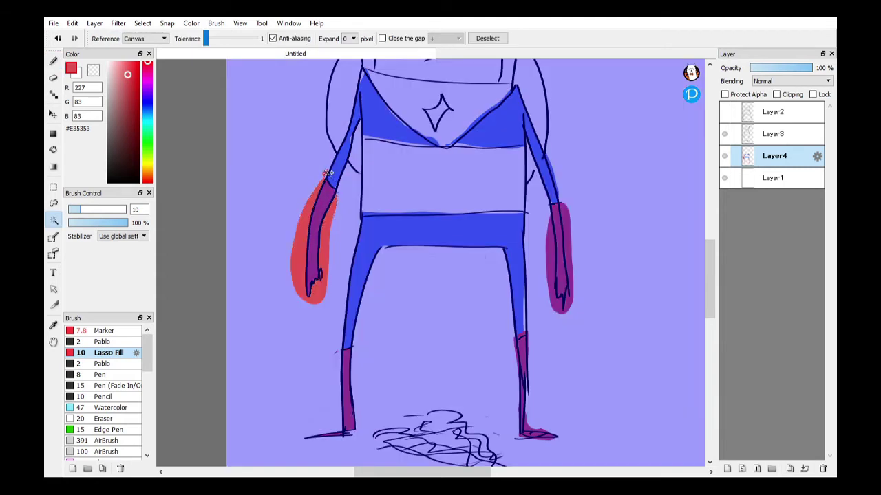
pyautogui.click(556, 270)
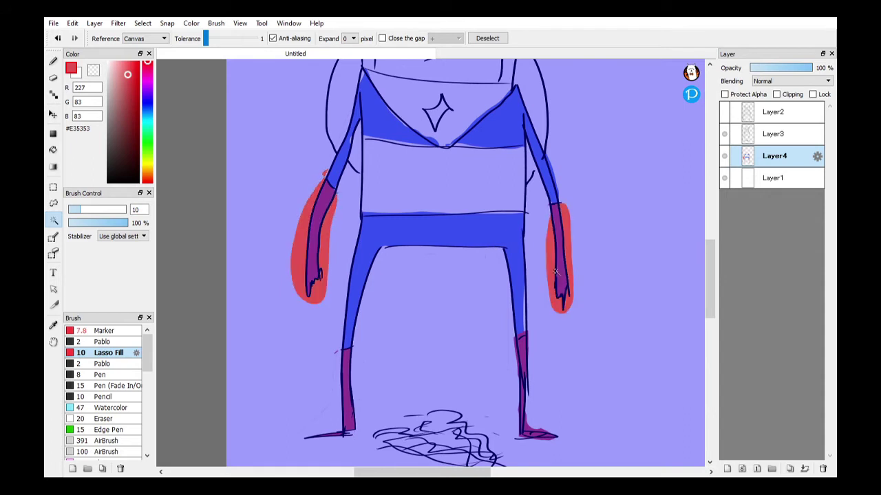
# Delete the red spill around both forearms
pyautogui.press('Delete')
pyautogui.hotkey('ctrl', 'd')
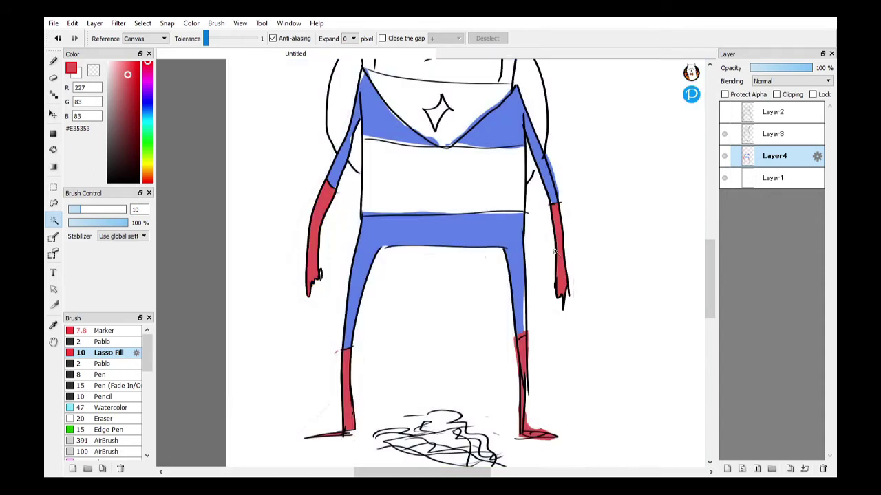
pyautogui.press('b')
# Fill the chest band solid red #E35353 and bring the helmet horns into view
pyautogui.moveTo(495, 185); pyautogui.dragTo(502, 269)
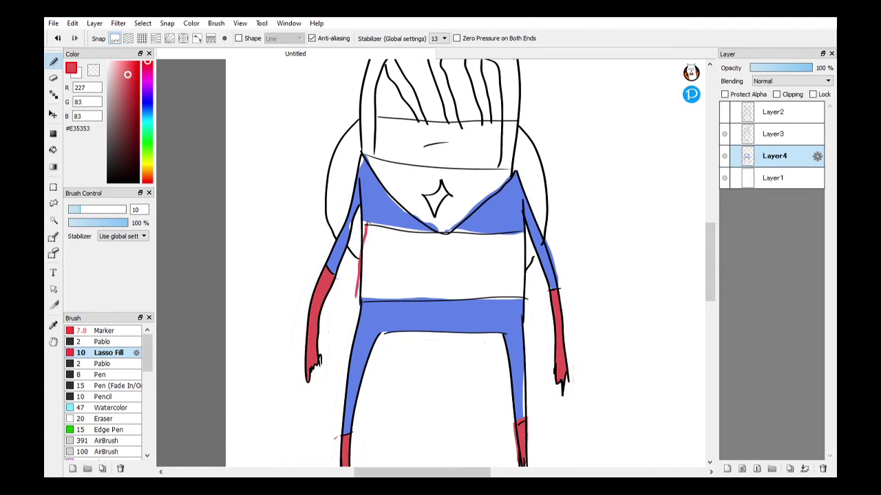
pyautogui.moveTo(377, 223); pyautogui.dragTo(522, 235)
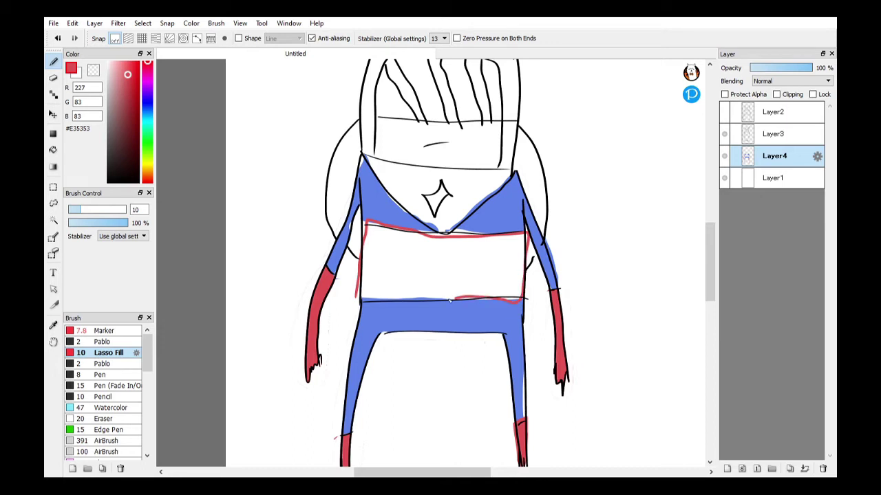
pyautogui.moveTo(498, 300); pyautogui.dragTo(356, 296)
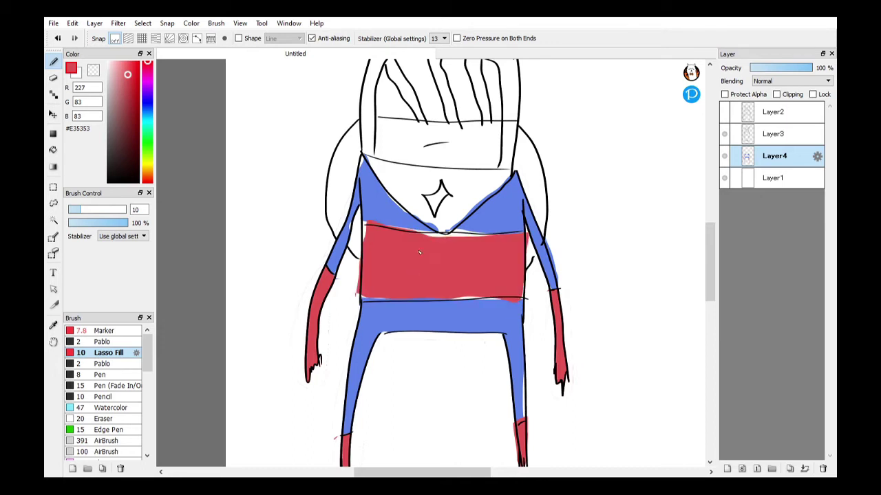
pyautogui.moveTo(467, 218); pyautogui.dragTo(459, 256)
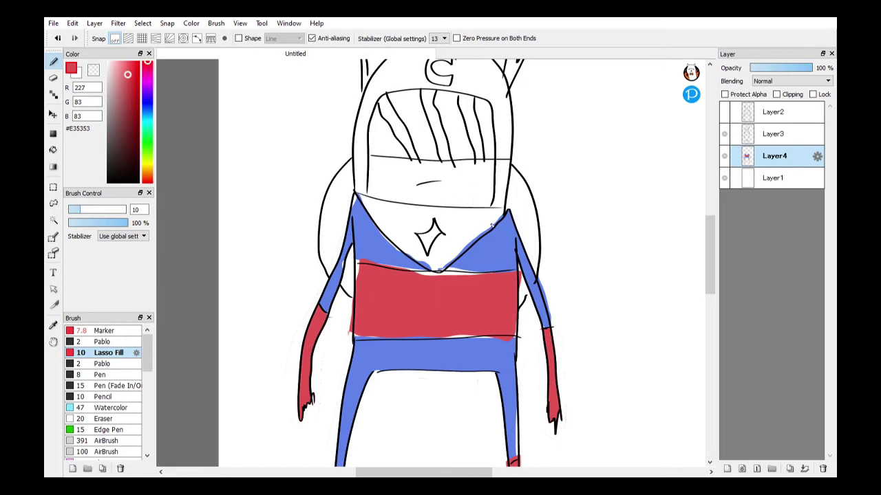
pyautogui.moveTo(464, 199); pyautogui.dragTo(456, 244)
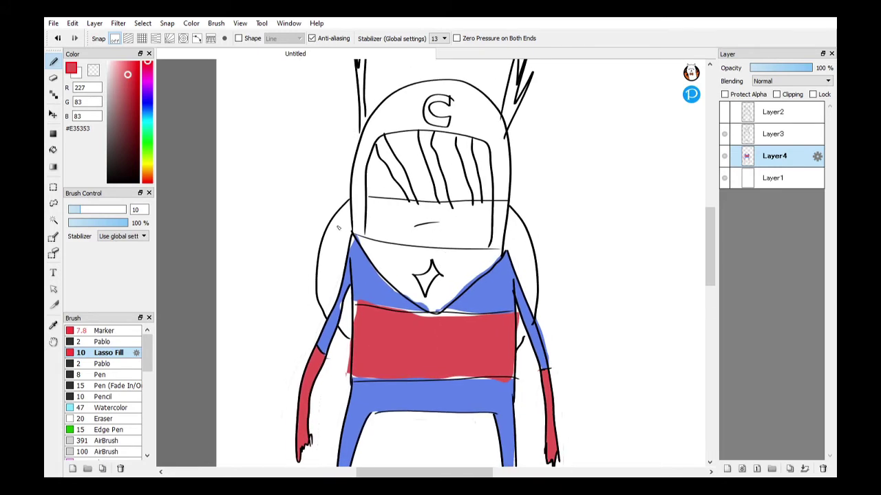
pyautogui.moveTo(455, 175); pyautogui.dragTo(438, 220)
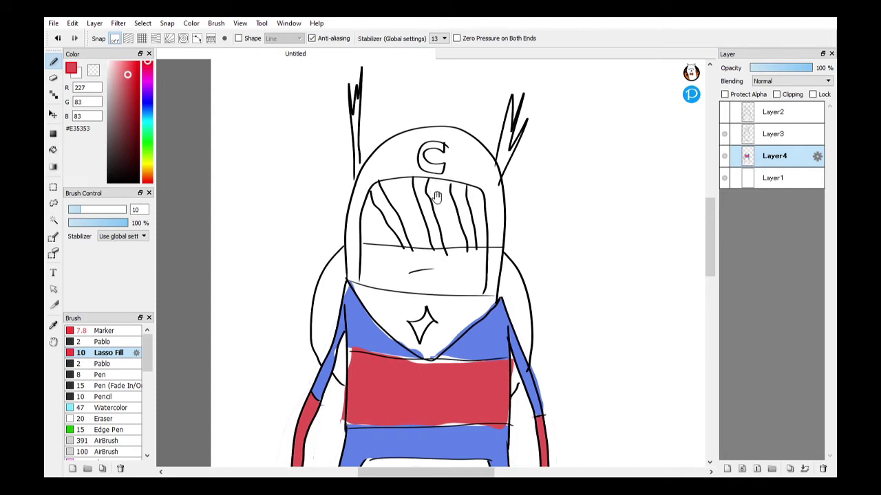
# Eyedrop the suit's blue and paint the helmet's sides, visor edge and top
pyautogui.moveTo(439, 195); pyautogui.dragTo(444, 171)
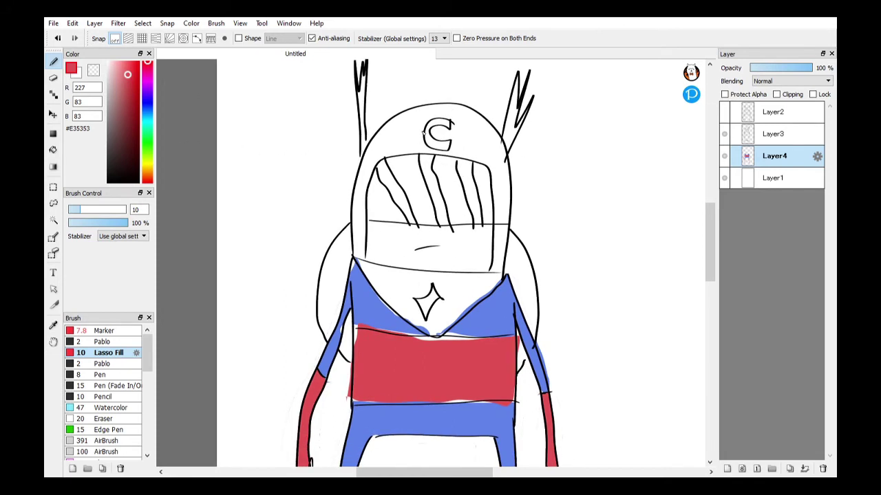
pyautogui.click(145, 95)
pyautogui.moveTo(146, 93); pyautogui.dragTo(145, 110)
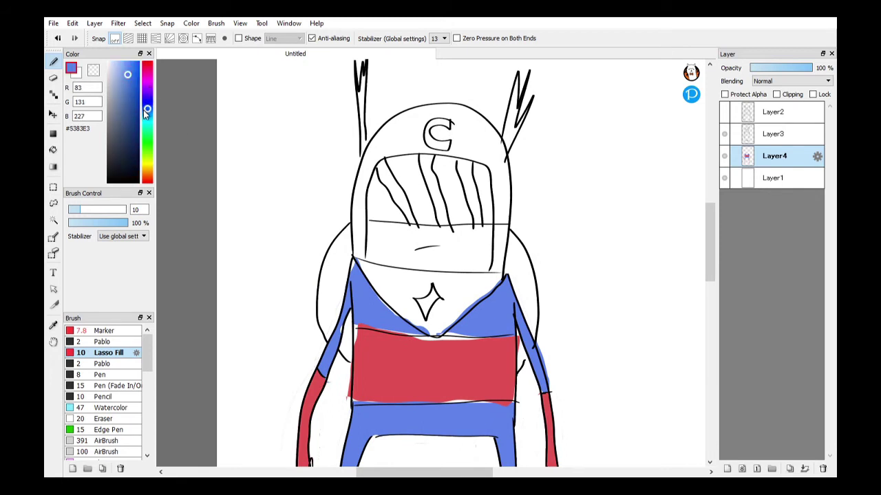
pyautogui.keyDown('alt'); pyautogui.click(368, 299); pyautogui.keyUp('alt')
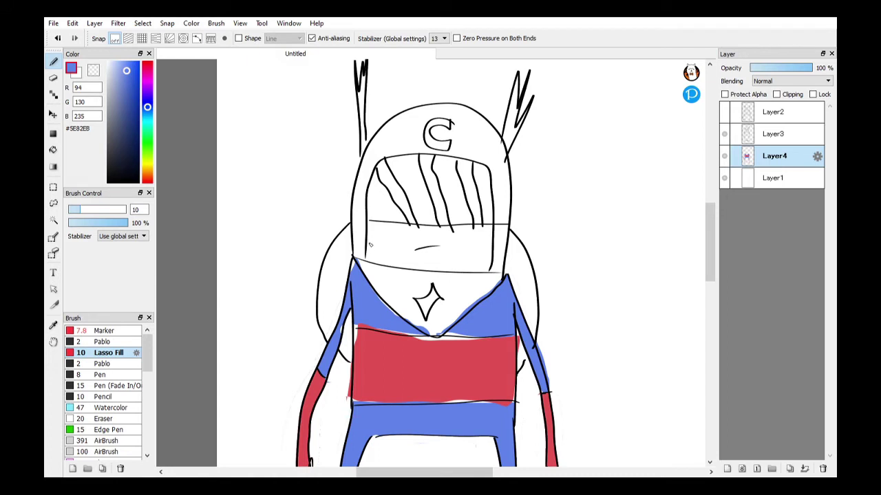
pyautogui.moveTo(355, 216)
pyautogui.mouseDown()
pyautogui.moveTo(438, 101)
pyautogui.moveTo(511, 225)
pyautogui.mouseUp()
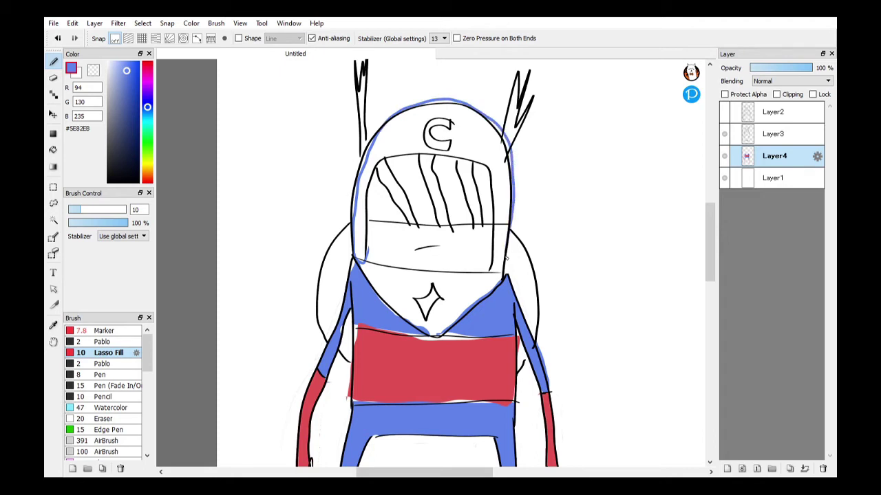
pyautogui.moveTo(491, 272)
pyautogui.mouseDown()
pyautogui.moveTo(442, 156)
pyautogui.moveTo(402, 158)
pyautogui.moveTo(356, 268)
pyautogui.mouseUp()
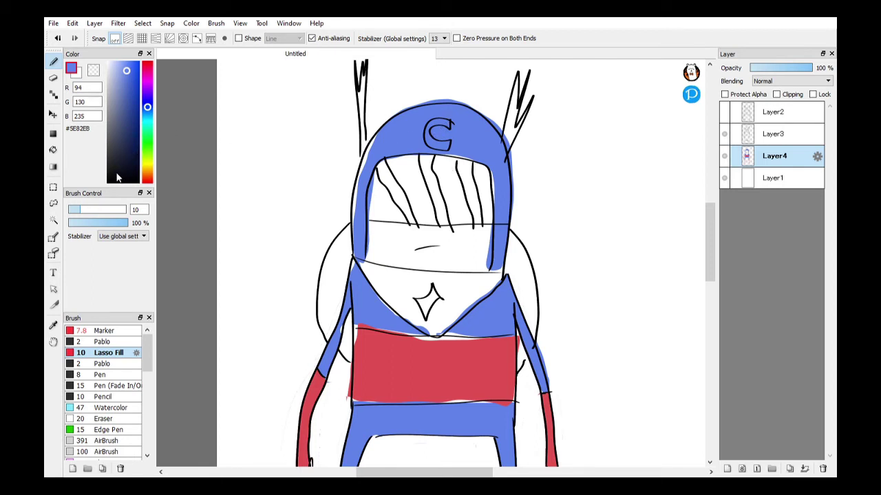
# Pick a bright yellow and fill the helmet's C and the chest star yellow
pyautogui.moveTo(117, 177); pyautogui.dragTo(108, 183)
pyautogui.press('g')
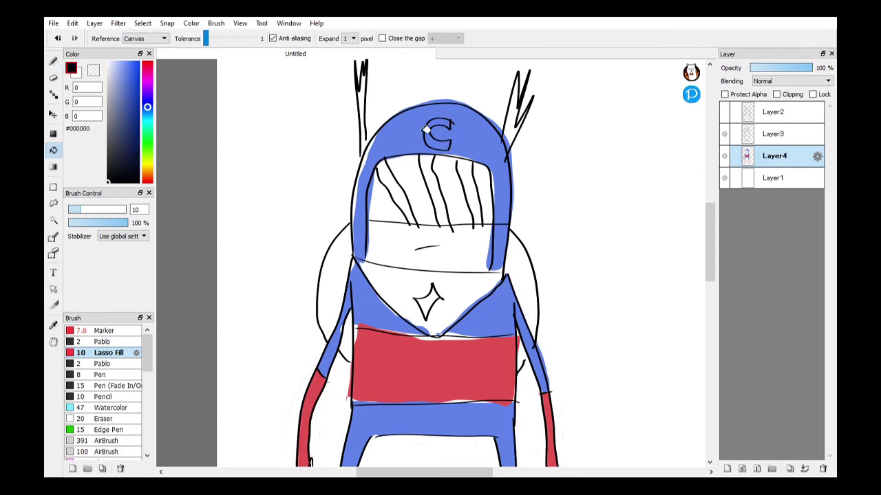
pyautogui.click(147, 161)
pyautogui.click(136, 75)
pyautogui.click(149, 161)
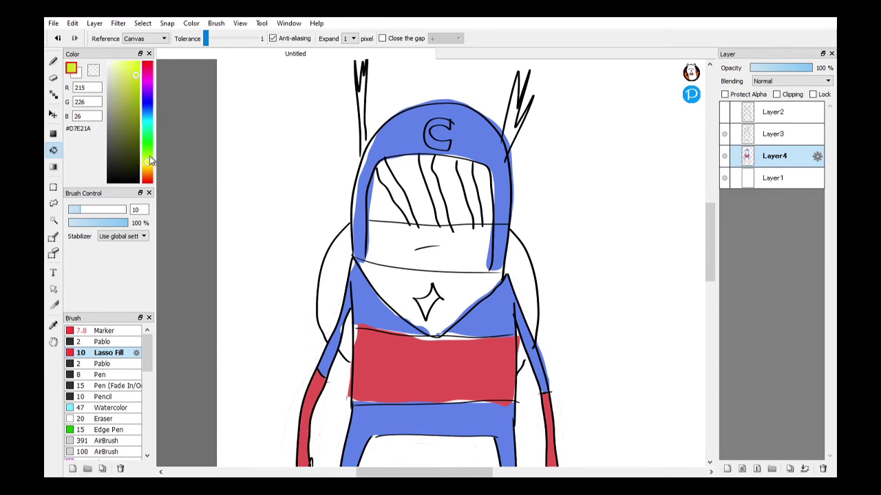
pyautogui.click(131, 62)
pyautogui.click(446, 140)
pyautogui.click(432, 300)
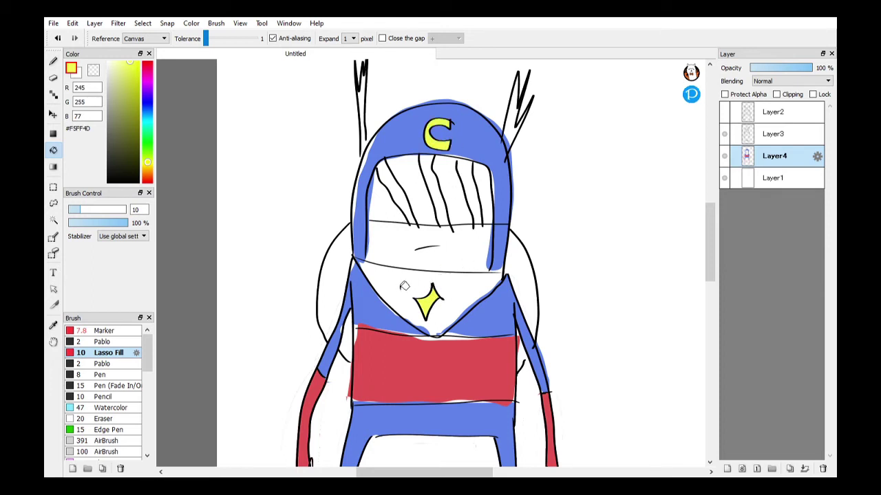
pyautogui.click(408, 286)
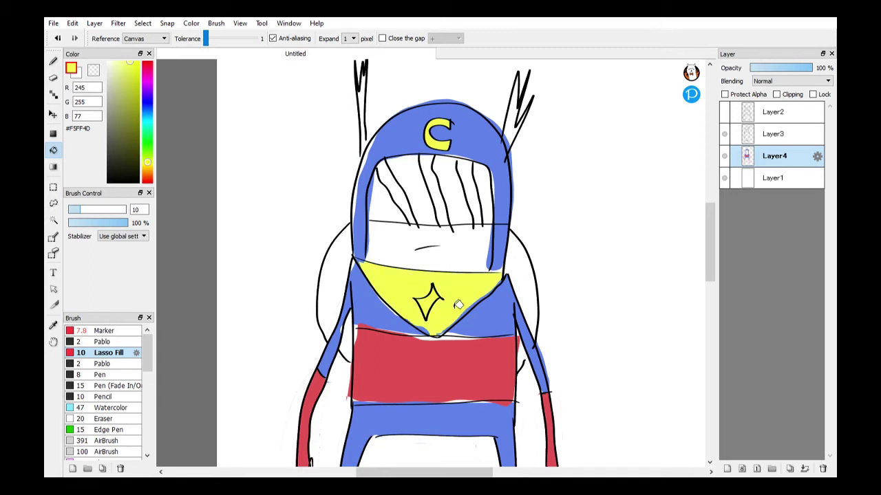
pyautogui.hotkey('ctrl', 'z')
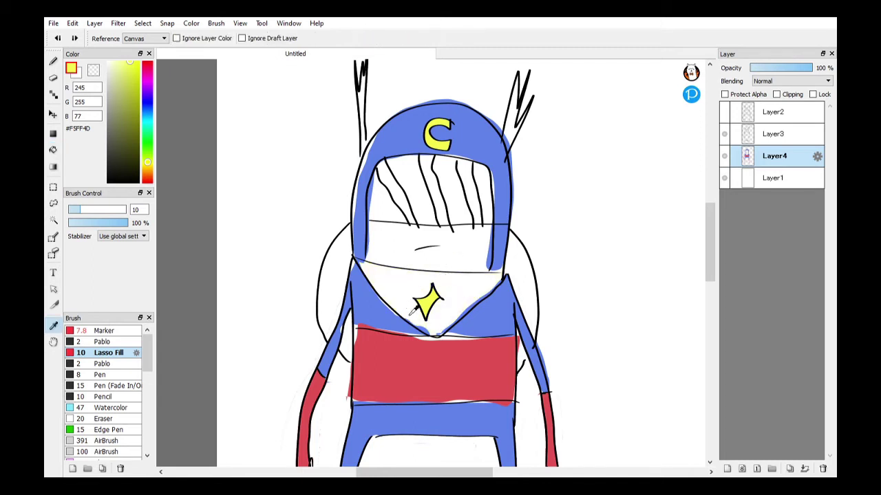
# Fill the chest triangle with the suit's red
pyautogui.click(412, 368)
pyautogui.press('g')
pyautogui.click(417, 278)
pyautogui.moveTo(465, 291); pyautogui.dragTo(487, 265)
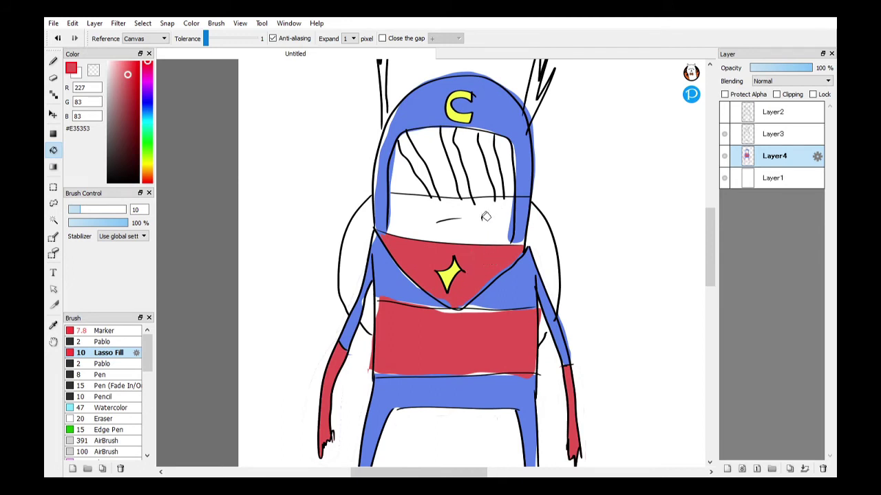
# Recolour the chest triangle with the C's yellow and the star with the band's red
pyautogui.press('i')
pyautogui.click(455, 113)
pyautogui.press('g')
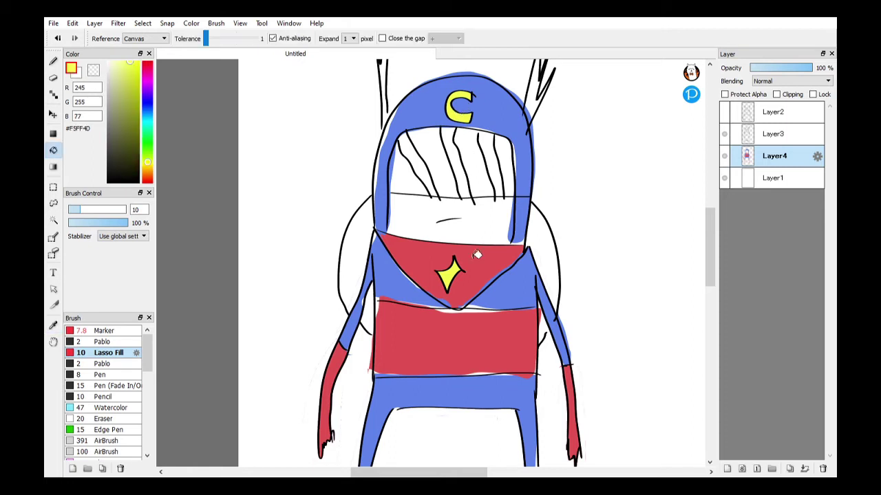
pyautogui.click(476, 276)
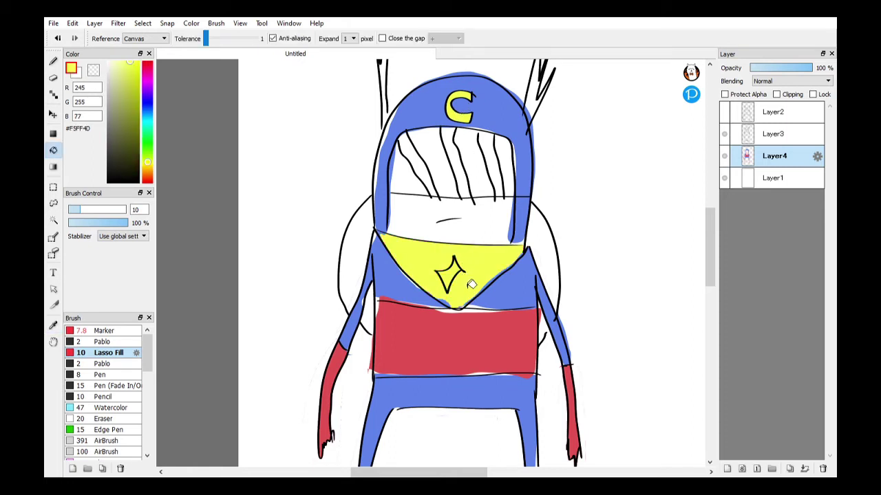
pyautogui.press('i')
pyautogui.click(469, 349)
pyautogui.press('g')
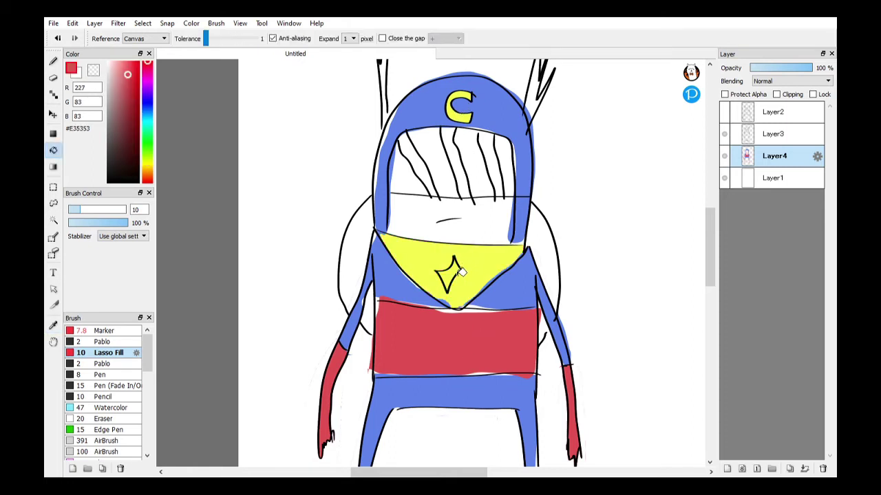
pyautogui.click(456, 272)
pyautogui.scroll(3, 420, 150)
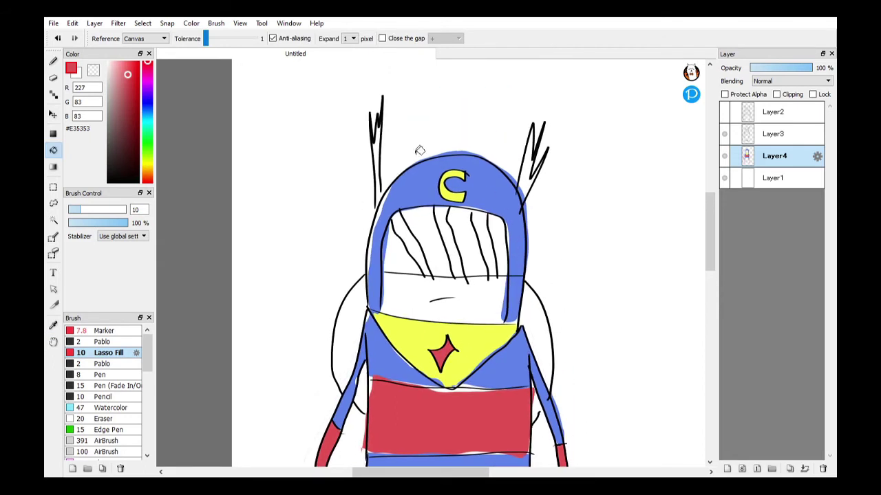
# Eyedrop the drawing's yellow and bucket-fill the left and right helmet horns
pyautogui.click(108, 181)
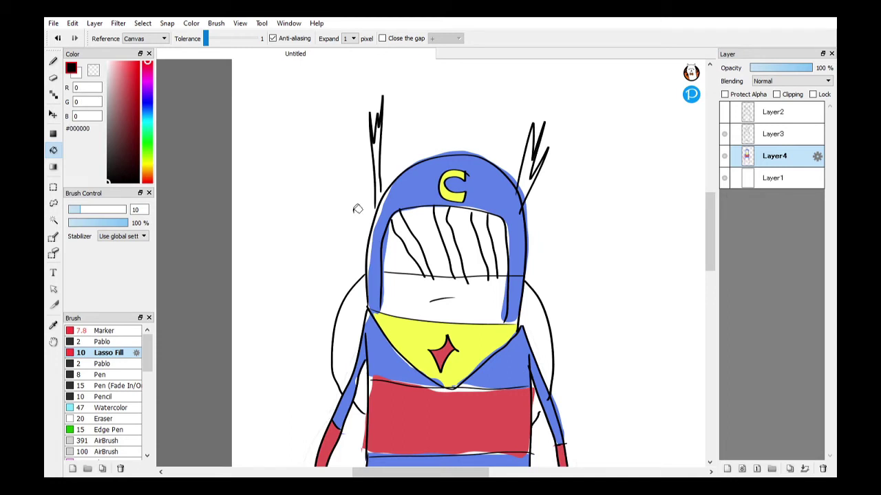
pyautogui.press('b')
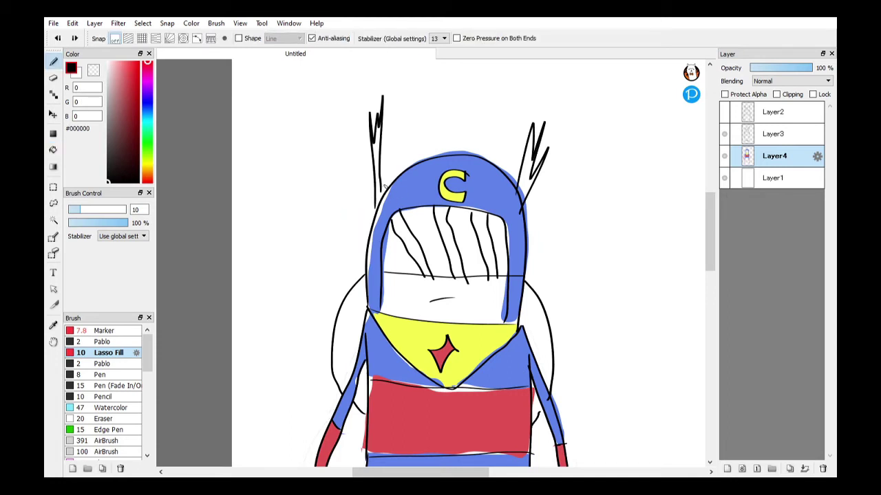
pyautogui.keyDown('alt'); pyautogui.click(382, 318); pyautogui.keyUp('alt')
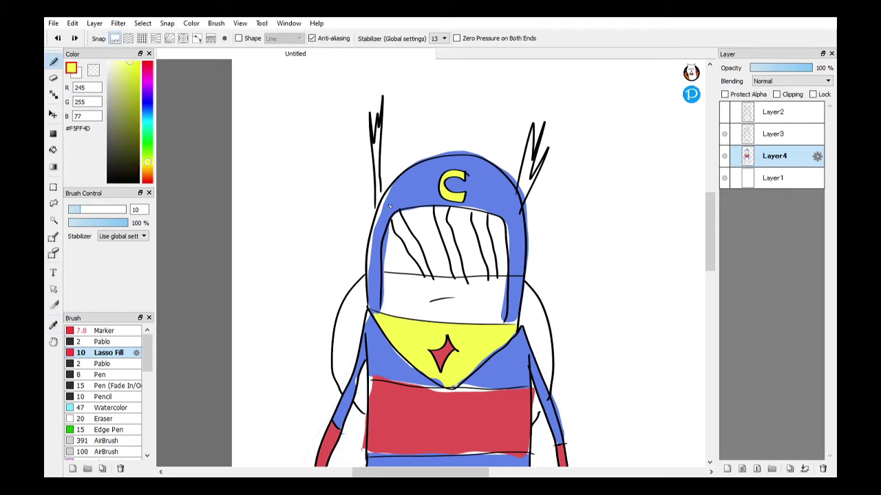
pyautogui.press('g')
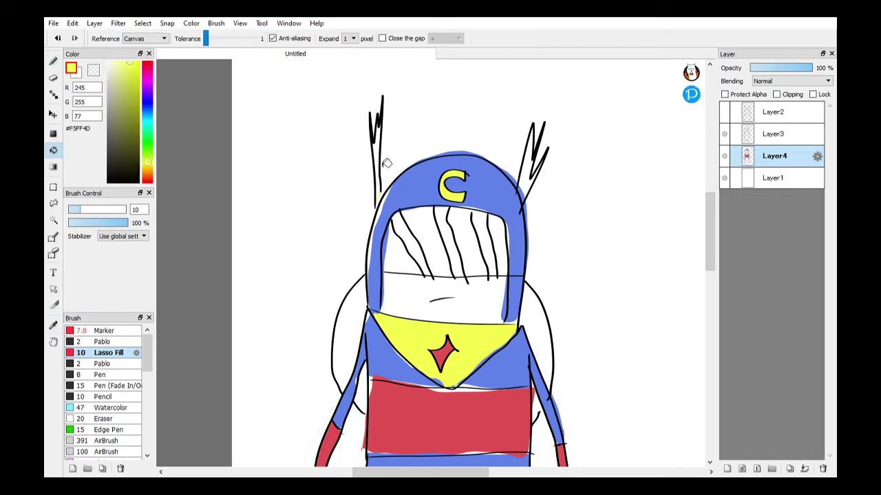
pyautogui.click(383, 146)
pyautogui.press('b')
pyautogui.press('g')
pyautogui.click(529, 175)
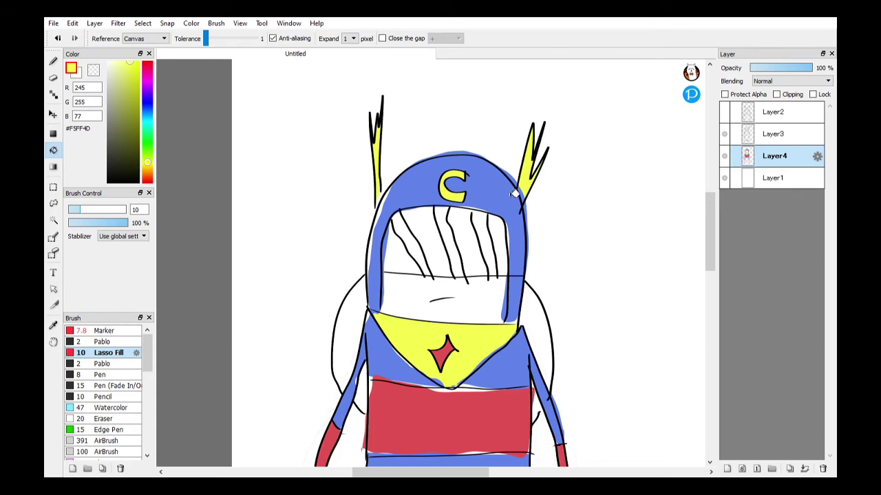
pyautogui.moveTo(479, 246); pyautogui.dragTo(498, 159)
pyautogui.moveTo(503, 205)
pyautogui.mouseDown()
pyautogui.moveTo(492, 183)
pyautogui.moveTo(491, 216)
pyautogui.mouseUp()
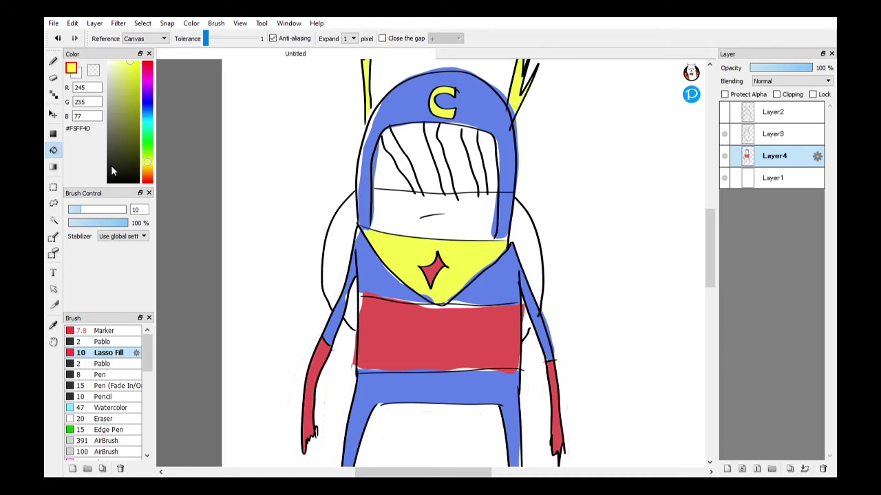
# Pick black and fill the first visor strips, undoing one extra fill
pyautogui.click(115, 180)
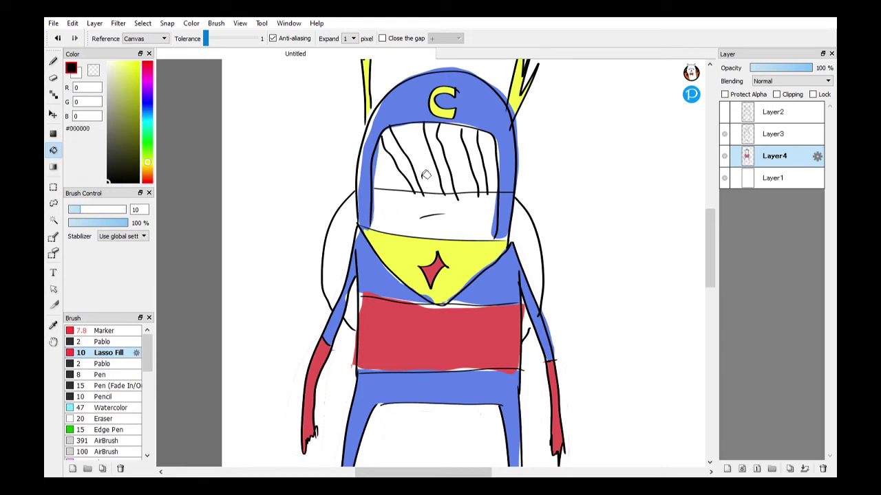
pyautogui.click(406, 162)
pyautogui.click(438, 160)
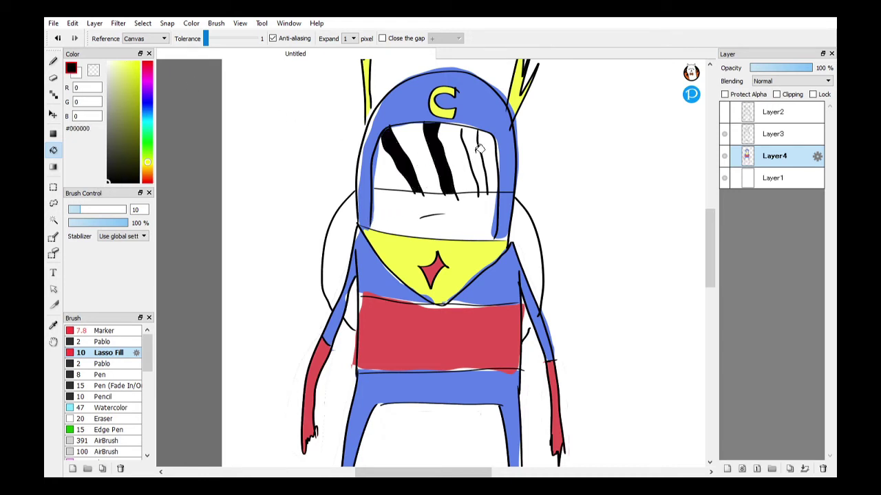
pyautogui.click(473, 160)
pyautogui.hotkey('ctrl', 'z')
# Fill the third visor stripe black, undoing a misplaced fill first
pyautogui.press('b')
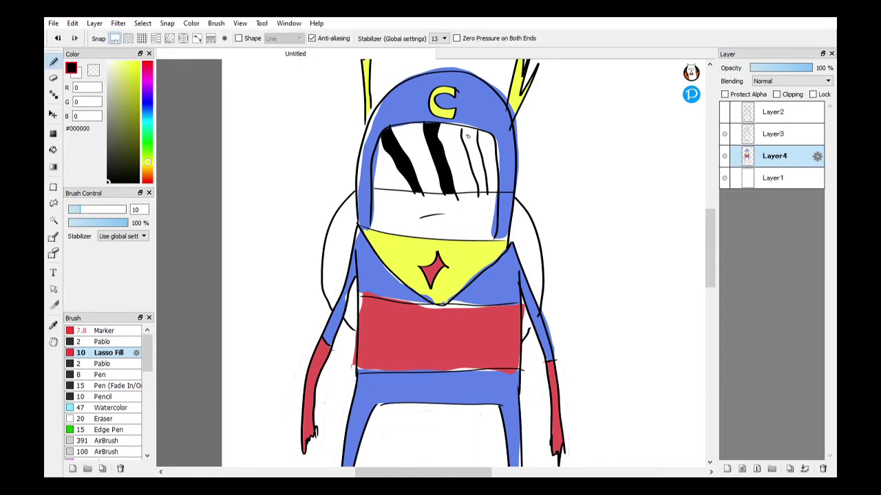
pyautogui.press('g')
pyautogui.click(468, 132)
pyautogui.hotkey('ctrl', 'z')
pyautogui.press('b')
pyautogui.press('g')
pyautogui.click(469, 148)
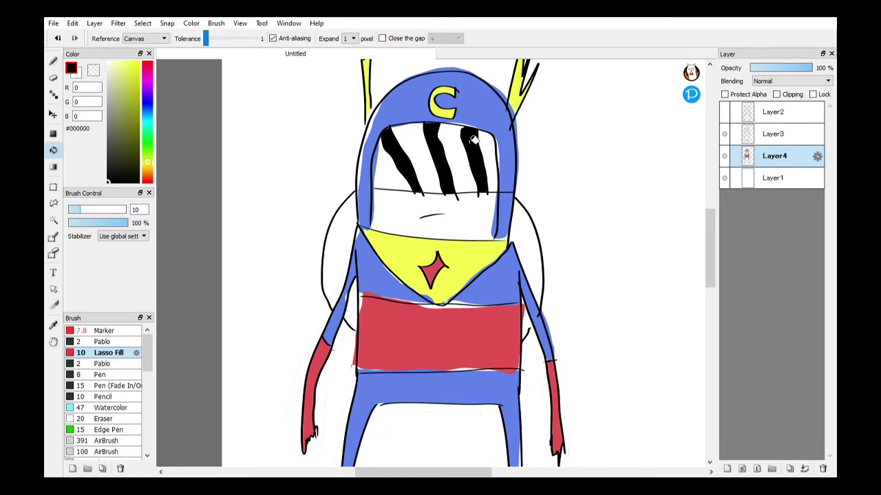
pyautogui.press('b')
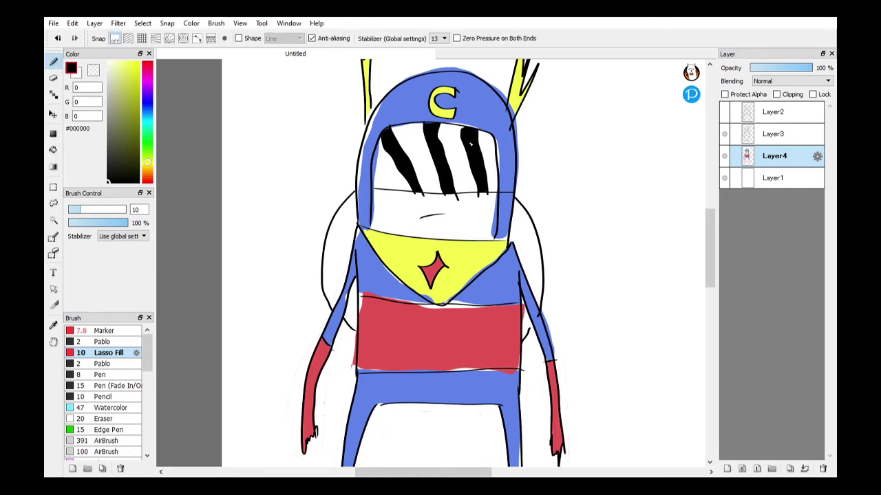
# Pick mid grey #838383 and lasso-fill the visor grey, redoing the first outline
pyautogui.click(107, 120)
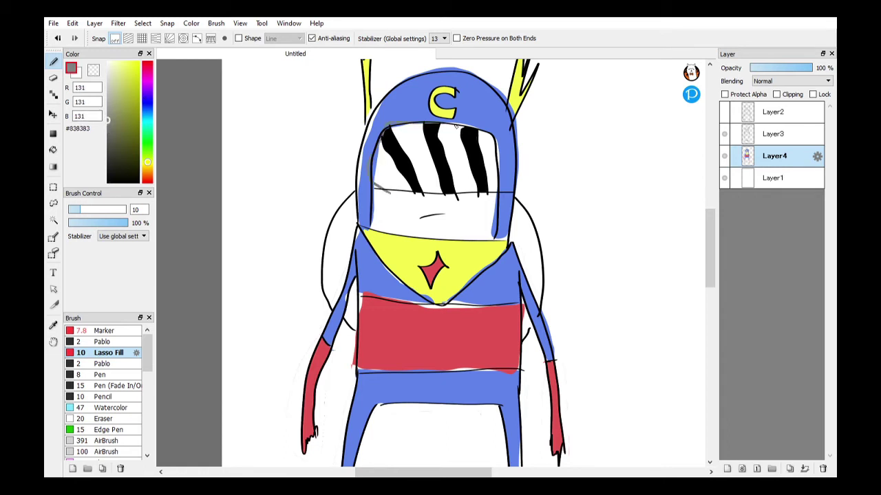
pyautogui.moveTo(461, 127); pyautogui.dragTo(512, 145)
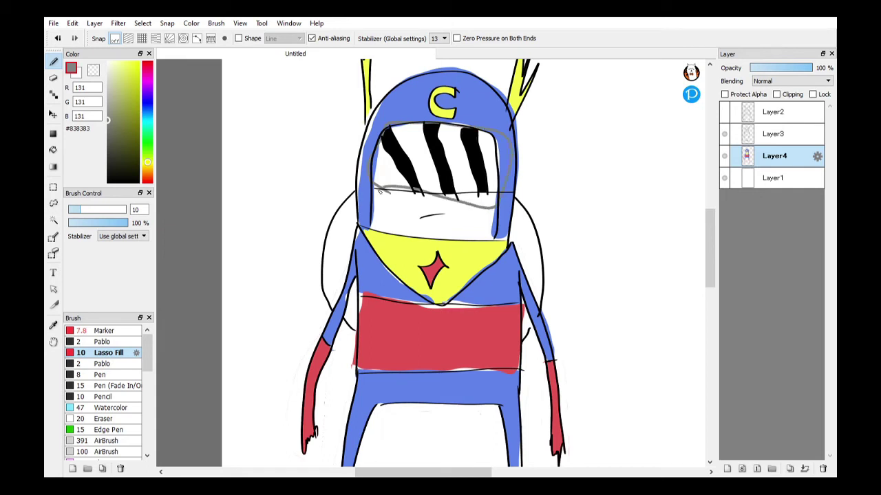
pyautogui.moveTo(499, 205); pyautogui.dragTo(371, 191)
pyautogui.hotkey('ctrl', 'z')
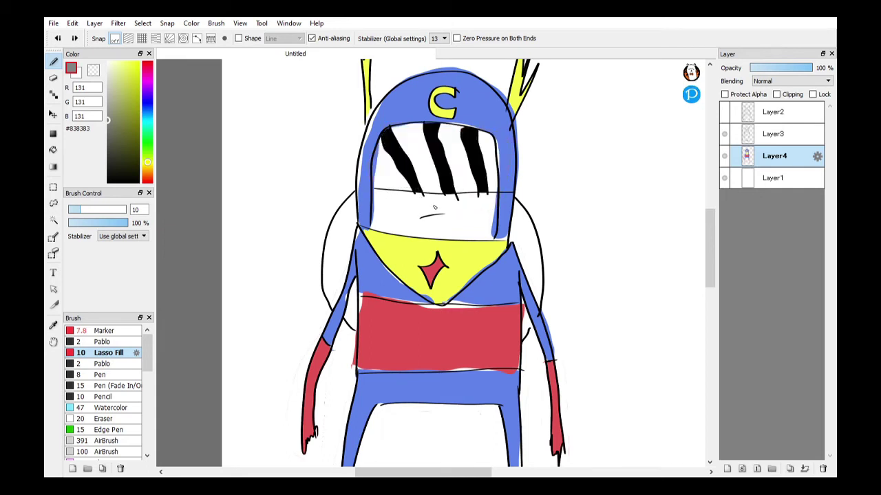
pyautogui.moveTo(430, 205); pyautogui.dragTo(372, 135)
pyautogui.moveTo(473, 217); pyautogui.dragTo(420, 204)
# Test Magic Wand selecting and whitening the grey visor, then undo a stray grey fill
pyautogui.press('w')
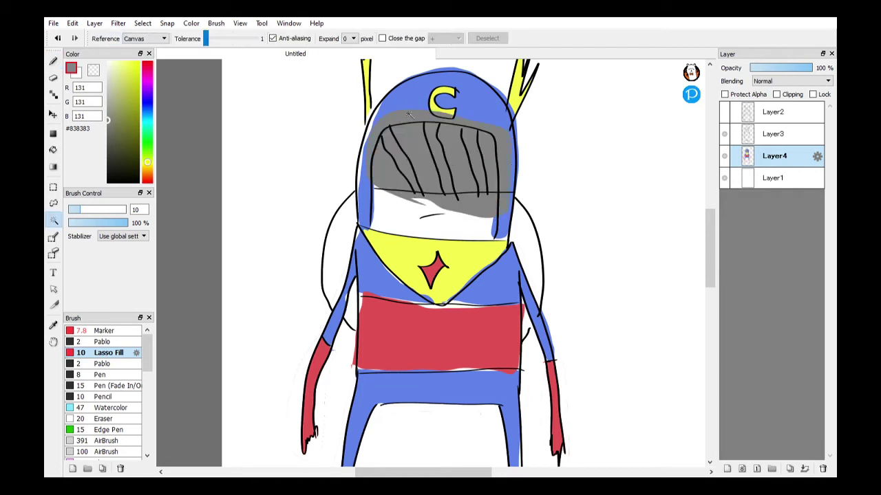
pyautogui.click(409, 116)
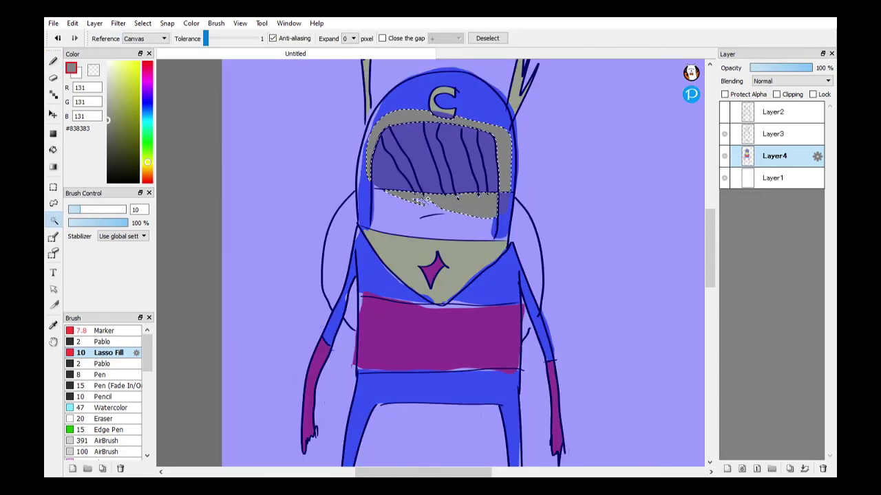
pyautogui.press('Delete')
pyautogui.hotkey('ctrl', 'd')
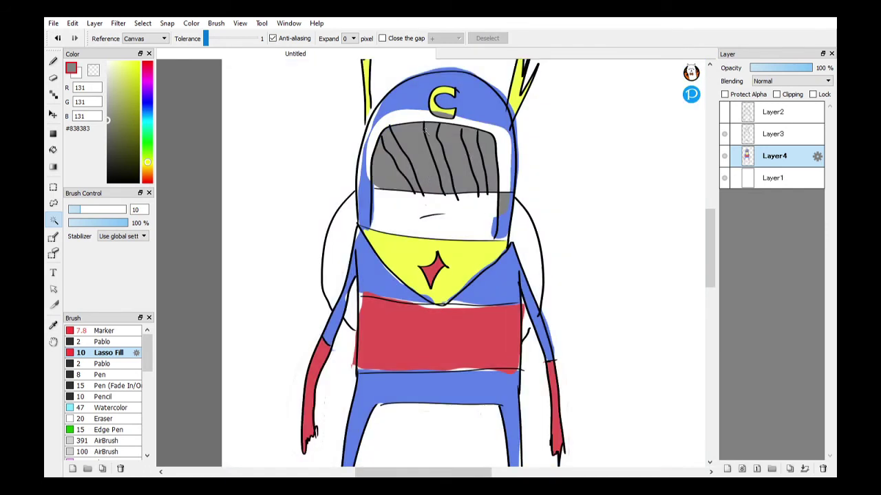
pyautogui.moveTo(403, 133); pyautogui.dragTo(418, 160)
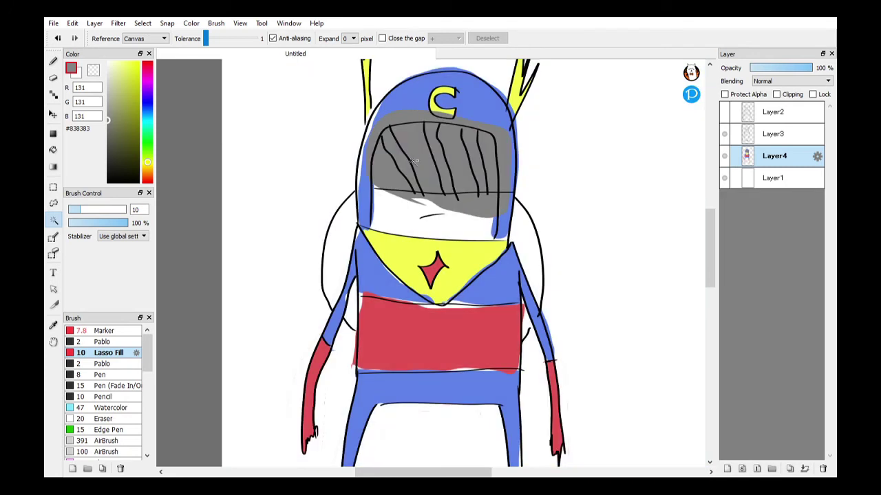
pyautogui.click(417, 162)
pyautogui.hotkey('ctrl', 'd')
pyautogui.hotkey('ctrl', 'z')
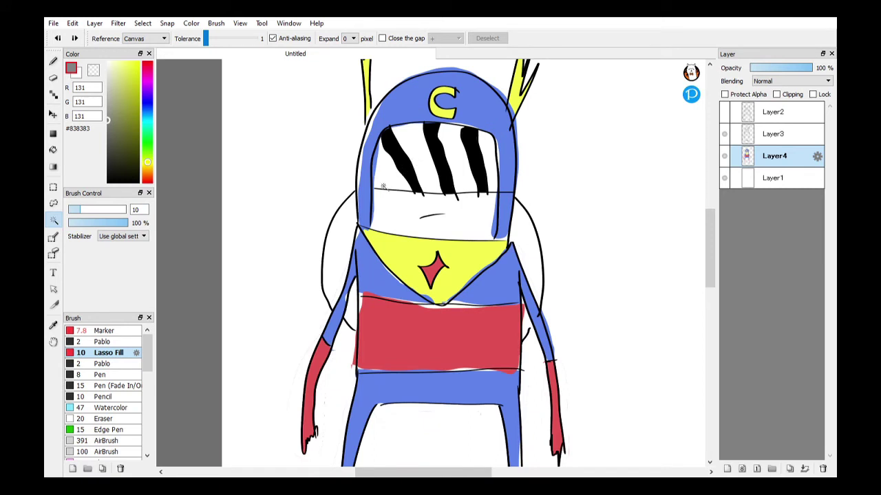
pyautogui.press('b')
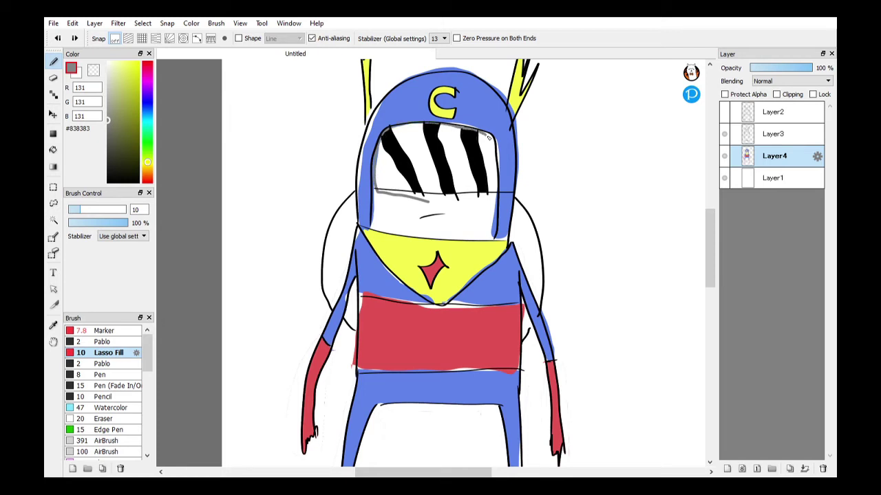
# Add a grey line under the visor and turn the stripes and bottom band white
pyautogui.moveTo(487, 205)
pyautogui.mouseDown()
pyautogui.moveTo(439, 199)
pyautogui.moveTo(421, 178)
pyautogui.mouseUp()
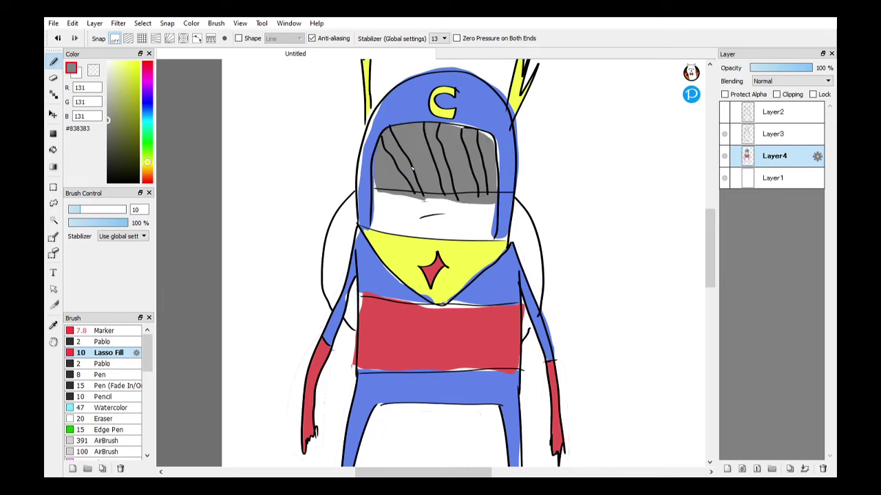
pyautogui.press('w')
pyautogui.click(404, 162)
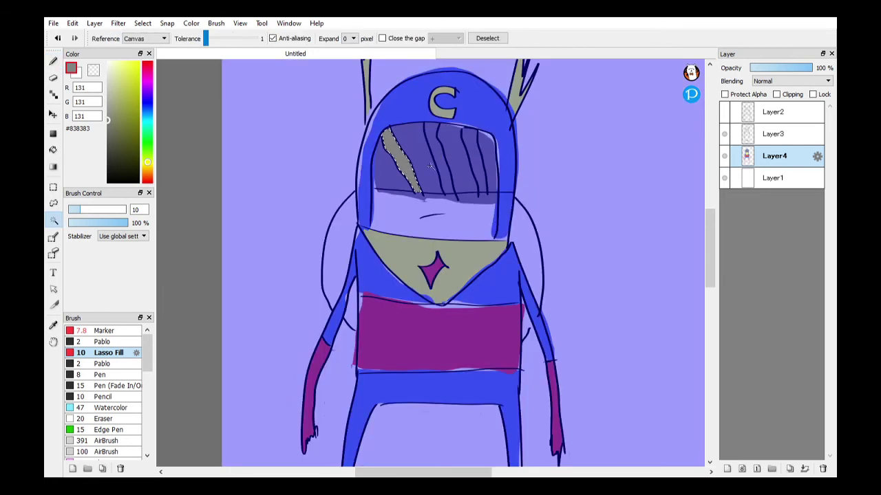
pyautogui.keyDown('shift'); pyautogui.click(473, 158); pyautogui.keyUp('shift')
pyautogui.keyDown('shift'); pyautogui.click(450, 197); pyautogui.keyUp('shift')
pyautogui.press('Delete')
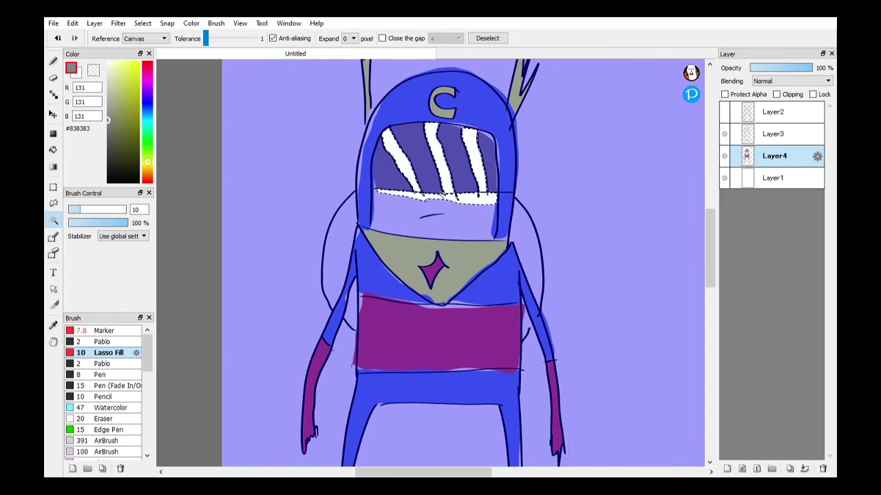
pyautogui.hotkey('ctrl', 'd')
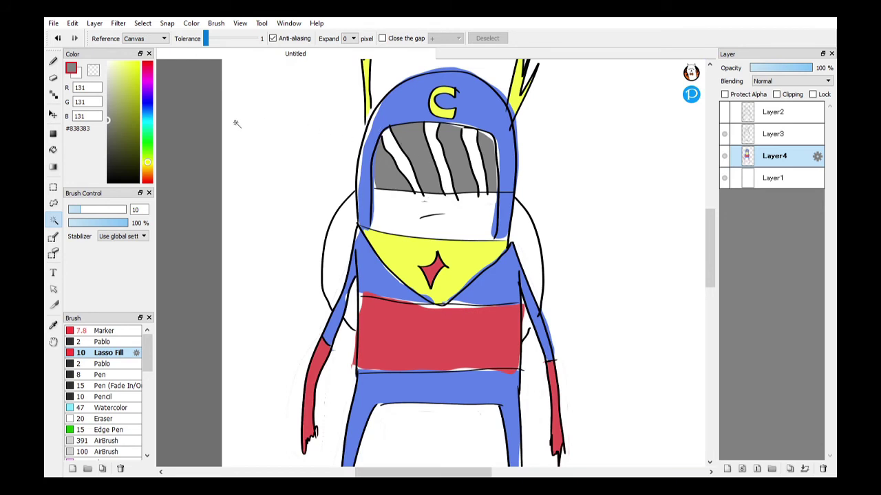
pyautogui.click(108, 180)
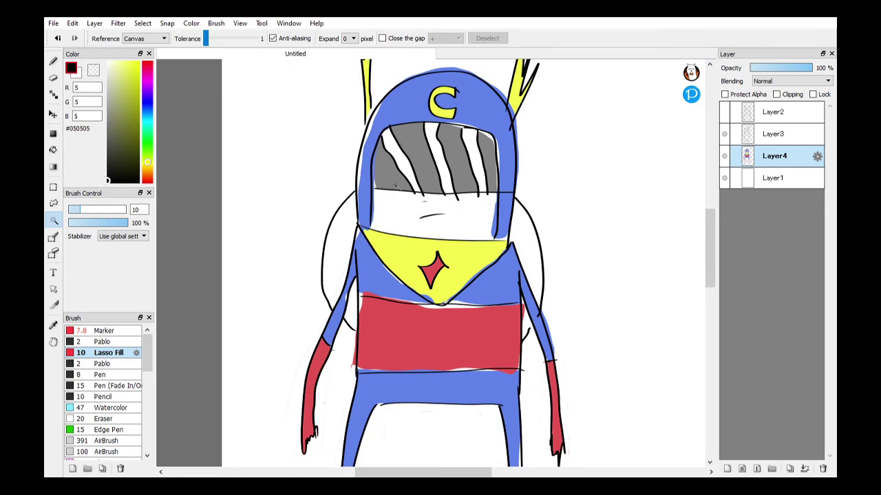
# Bucket-fill the three white visor stripes near-black
pyautogui.press('g')
pyautogui.press('b')
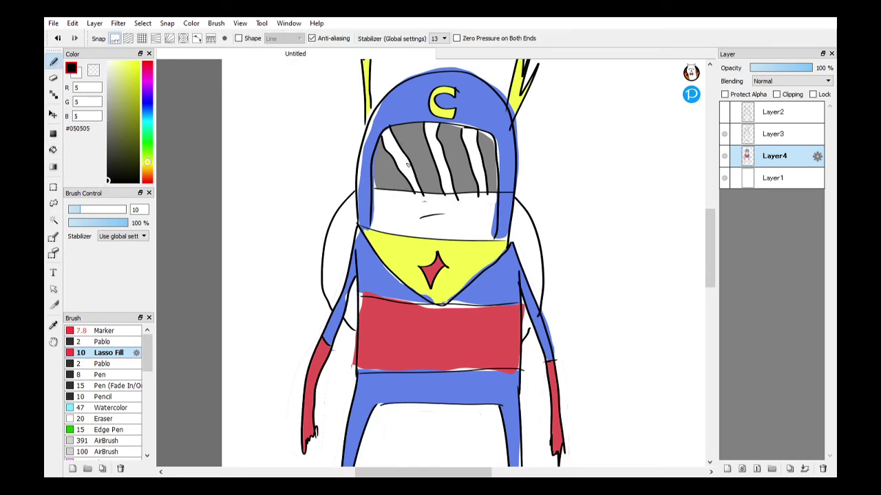
pyautogui.press('g')
pyautogui.click(409, 158)
pyautogui.click(443, 152)
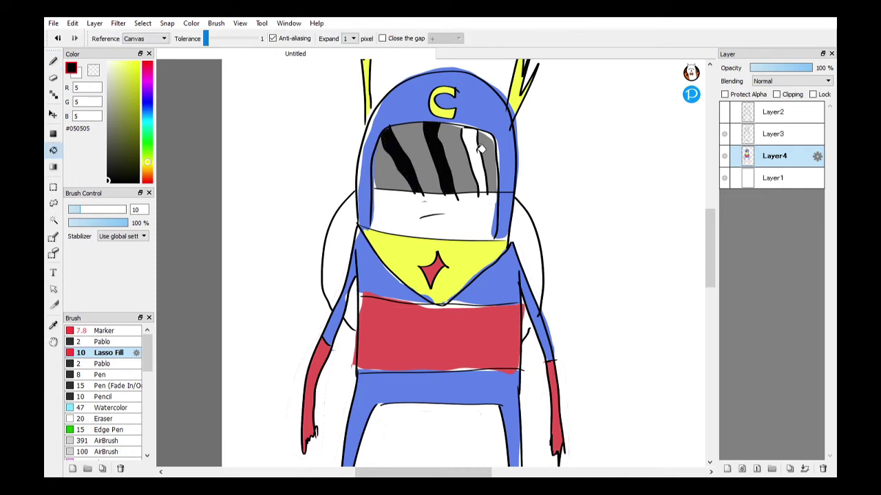
pyautogui.click(482, 148)
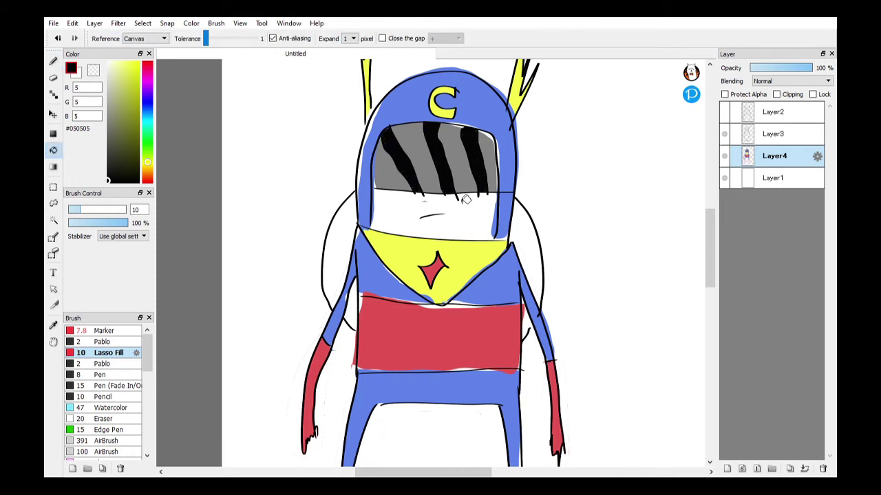
# Try erasing stripe tips on Layer3, undo it, and pick peach #FFEAD1 on Layer4
pyautogui.press('e')
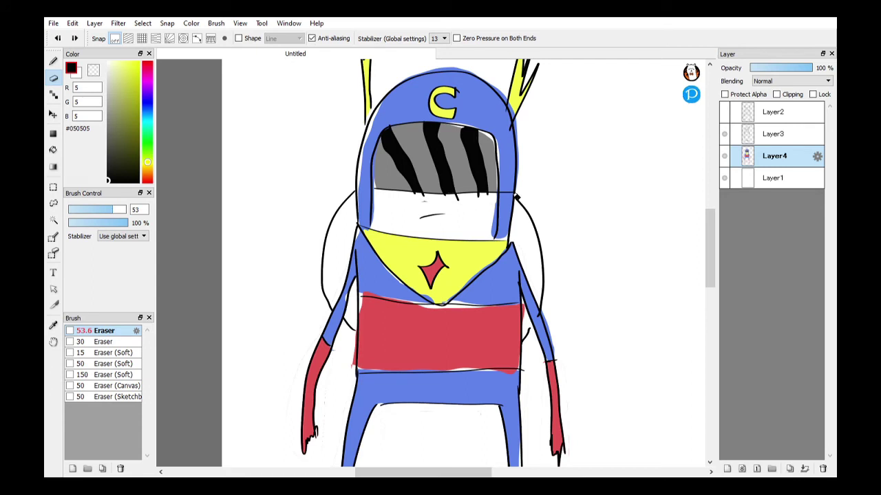
pyautogui.click(774, 137)
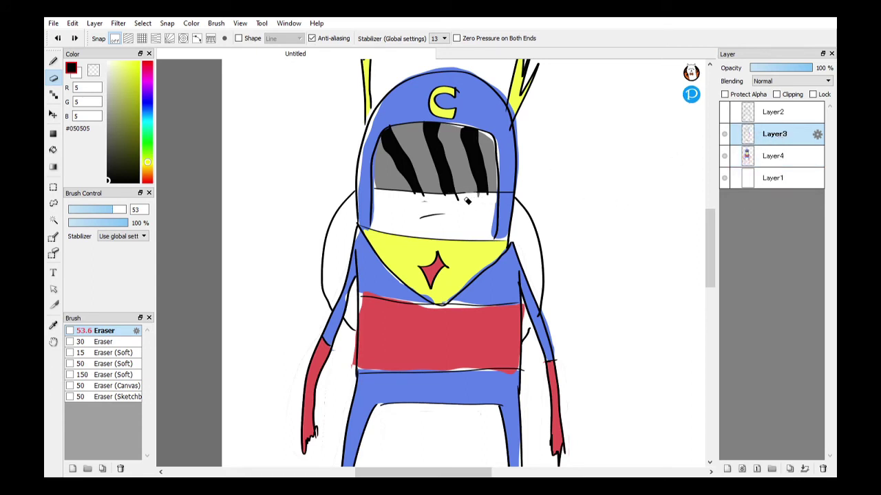
pyautogui.moveTo(481, 200); pyautogui.dragTo(413, 196)
pyautogui.hotkey('ctrl', 'z')
pyautogui.hotkey('ctrl', 'z')
pyautogui.click(789, 161)
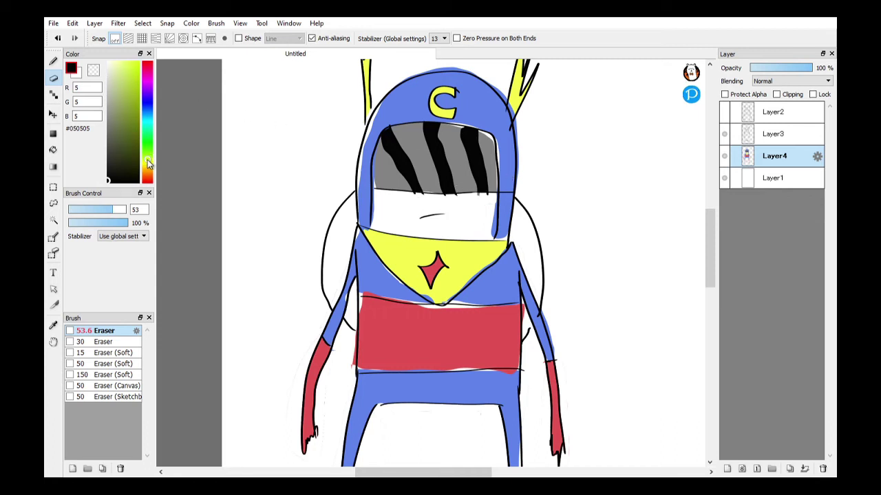
pyautogui.click(147, 172)
pyautogui.click(115, 64)
# Lighten the peach and fill the white face opening with it
pyautogui.click(114, 62)
pyautogui.press('b')
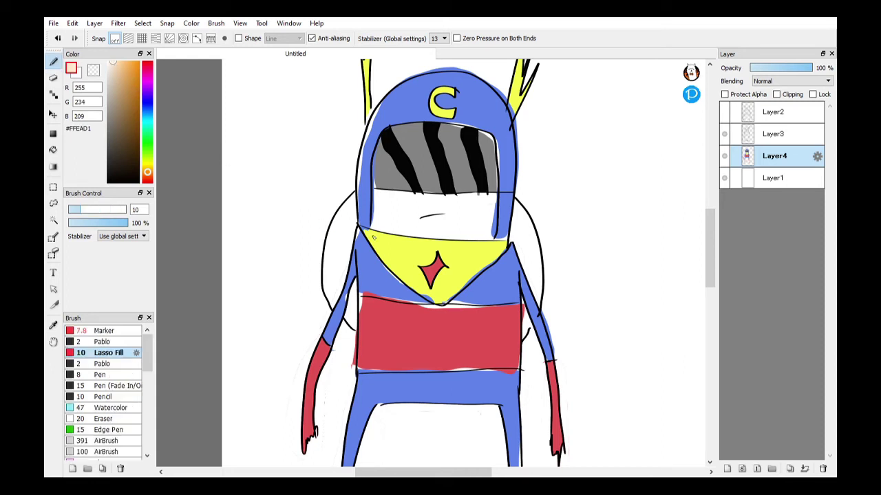
pyautogui.press('g')
pyautogui.click(457, 233)
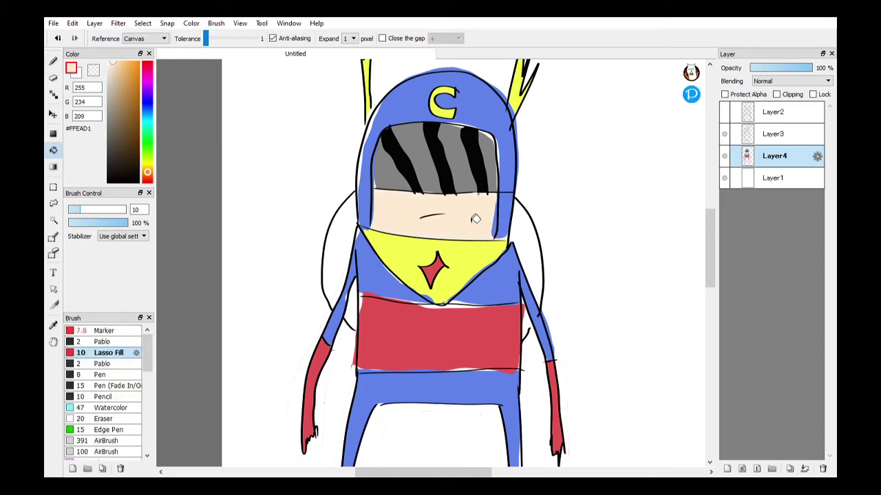
pyautogui.moveTo(459, 256); pyautogui.dragTo(474, 221)
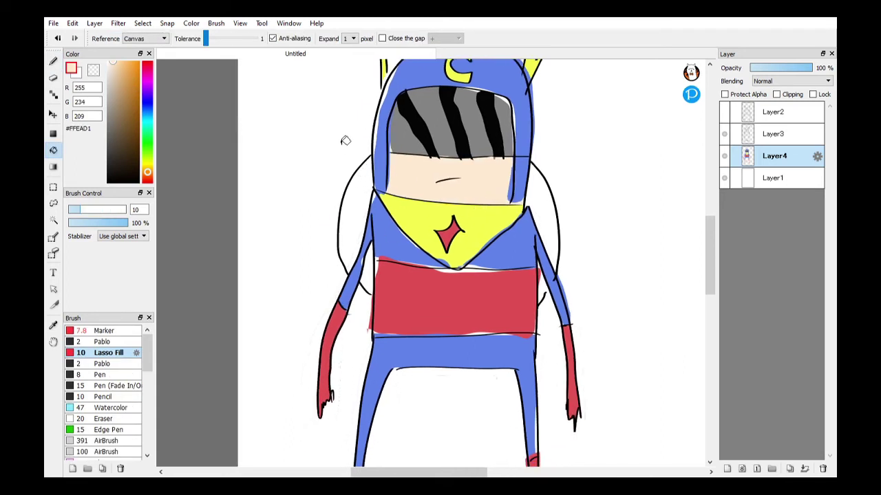
# Pick mid grey and fill both backpack ovals, undoing the fill that flooded the background
pyautogui.click(108, 126)
pyautogui.click(107, 131)
pyautogui.click(342, 235)
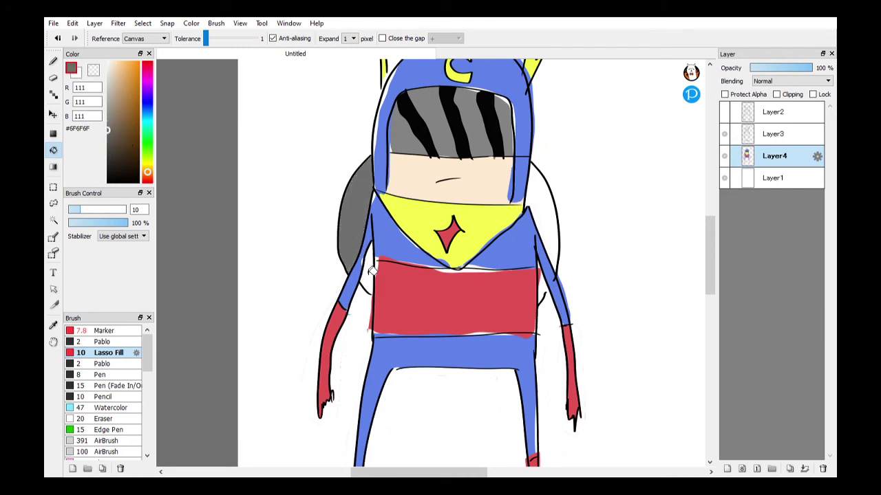
pyautogui.click(369, 274)
pyautogui.click(561, 249)
pyautogui.hotkey('ctrl', 'z')
pyautogui.press('b')
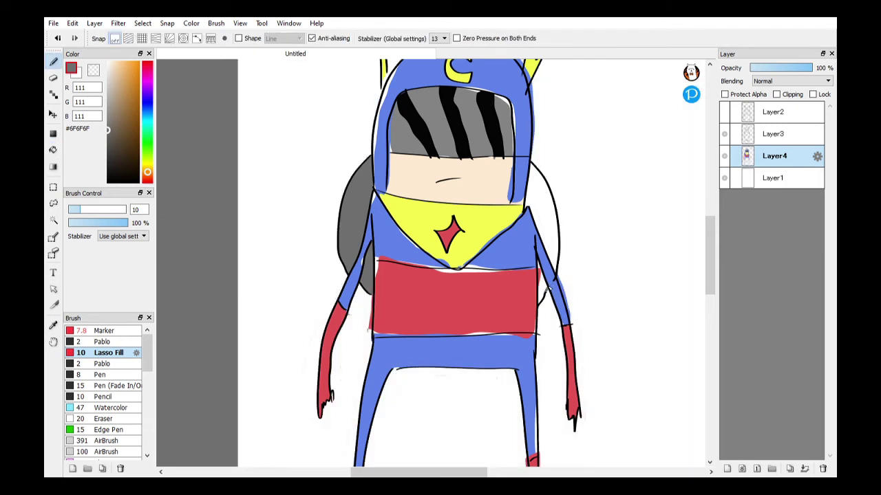
pyautogui.press('g')
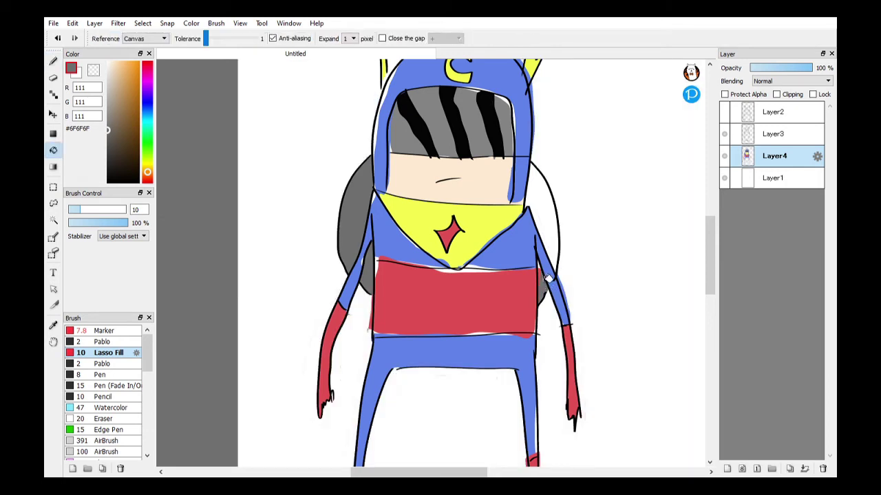
pyautogui.press('b')
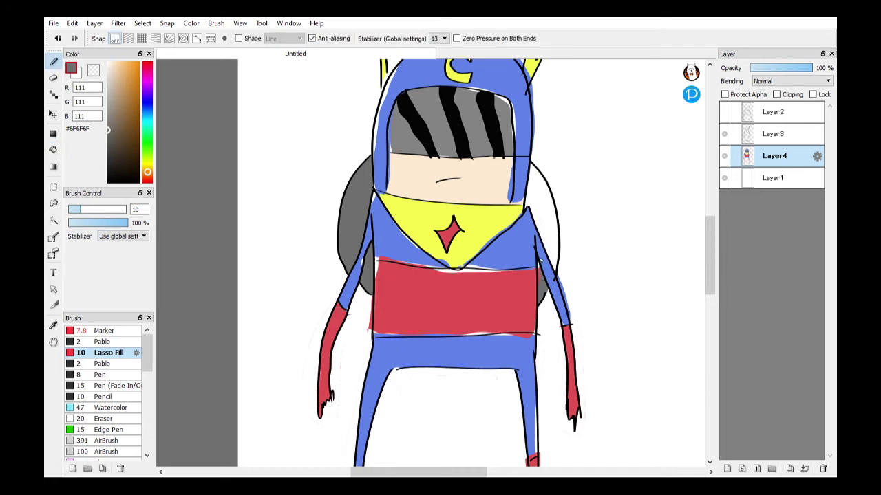
pyautogui.press('g')
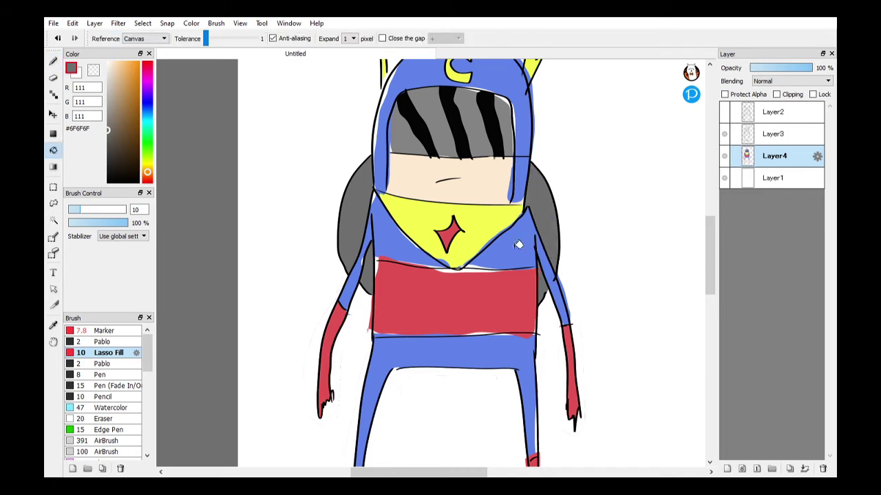
# Pan to the feet, stroke over the ground scribble and lasso-fill a grey shadow there
pyautogui.moveTo(495, 202)
pyautogui.mouseDown()
pyautogui.moveTo(480, 253)
pyautogui.moveTo(483, 227)
pyautogui.moveTo(465, 170)
pyautogui.mouseUp()
pyautogui.moveTo(481, 267); pyautogui.dragTo(451, 227)
pyautogui.moveTo(438, 296); pyautogui.dragTo(441, 248)
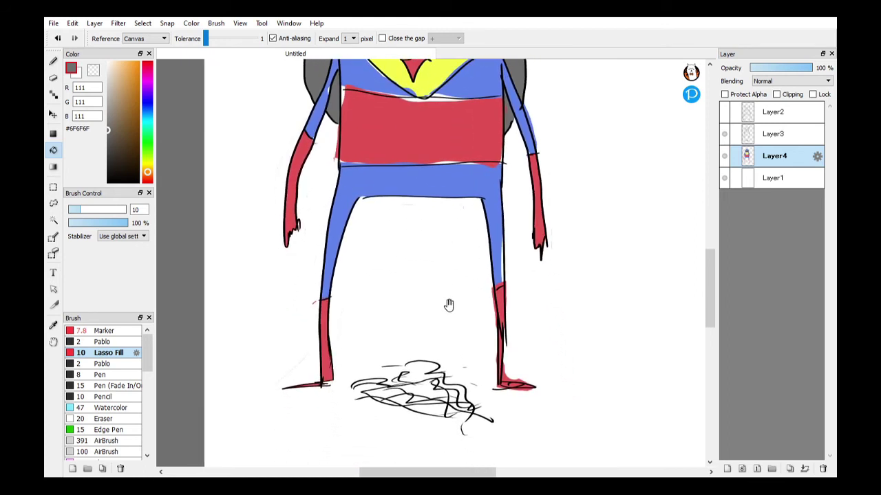
pyautogui.moveTo(413, 317); pyautogui.dragTo(413, 300)
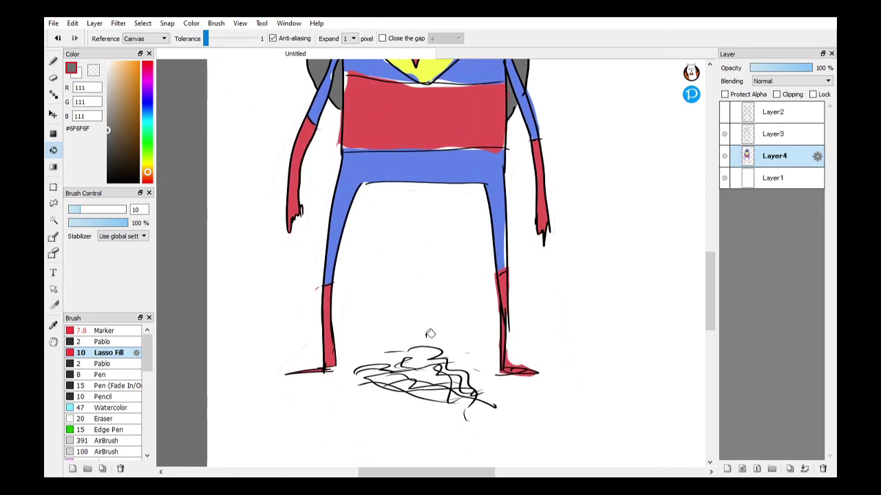
pyautogui.press('b')
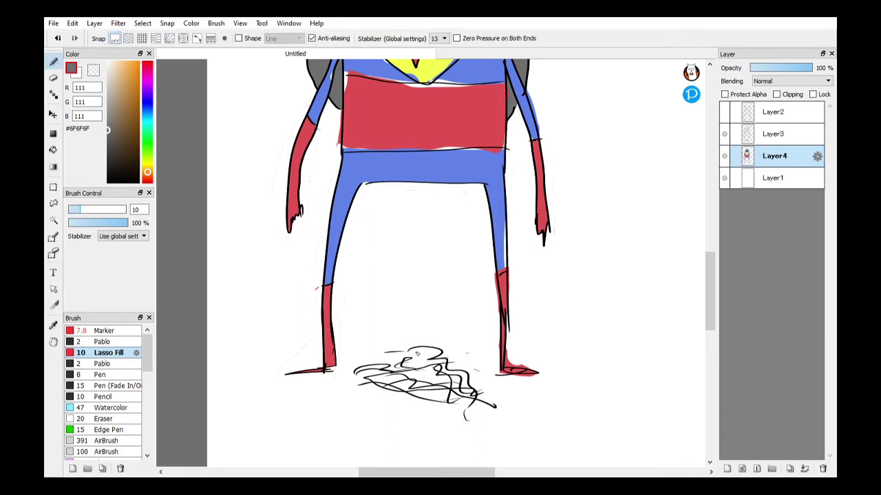
pyautogui.moveTo(365, 352)
pyautogui.mouseDown()
pyautogui.moveTo(506, 405)
pyautogui.moveTo(375, 403)
pyautogui.moveTo(440, 393)
pyautogui.moveTo(392, 363)
pyautogui.moveTo(355, 356)
pyautogui.moveTo(364, 351)
pyautogui.moveTo(420, 385)
pyautogui.mouseUp()
pyautogui.moveTo(465, 365); pyautogui.dragTo(457, 359)
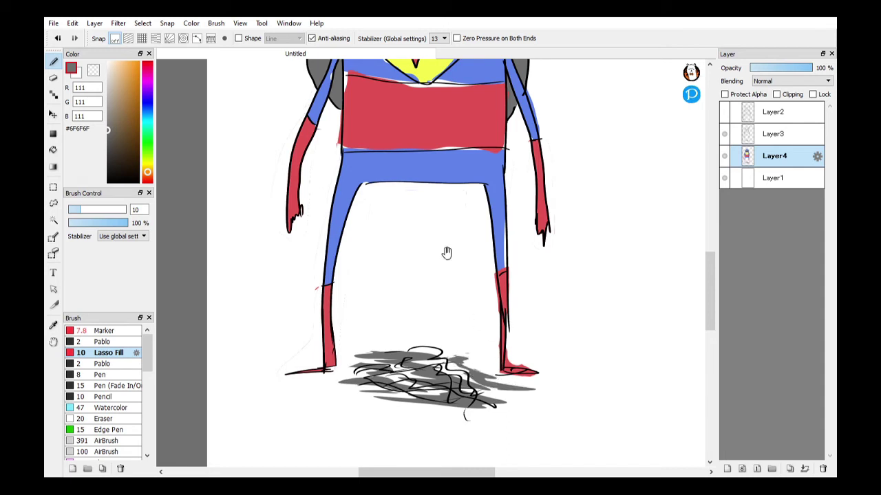
pyautogui.moveTo(448, 250)
pyautogui.mouseDown()
pyautogui.moveTo(459, 333)
pyautogui.moveTo(470, 322)
pyautogui.mouseUp()
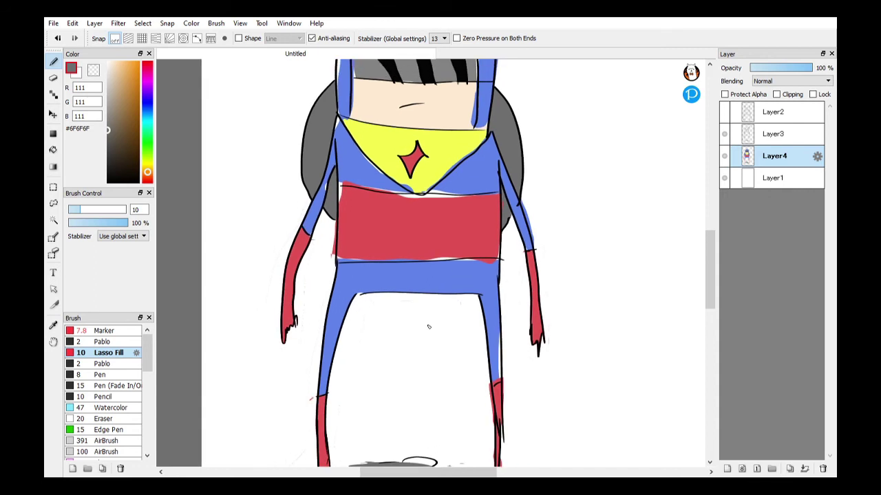
pyautogui.scroll(2, 428, 326)
pyautogui.scroll(-3, 429, 320)
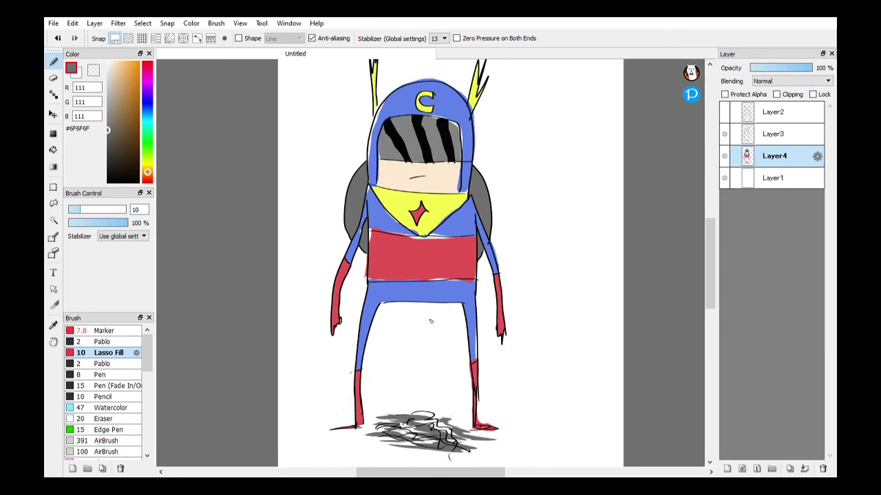
pyautogui.scroll(1, 430, 321)
pyautogui.moveTo(426, 143); pyautogui.dragTo(420, 225)
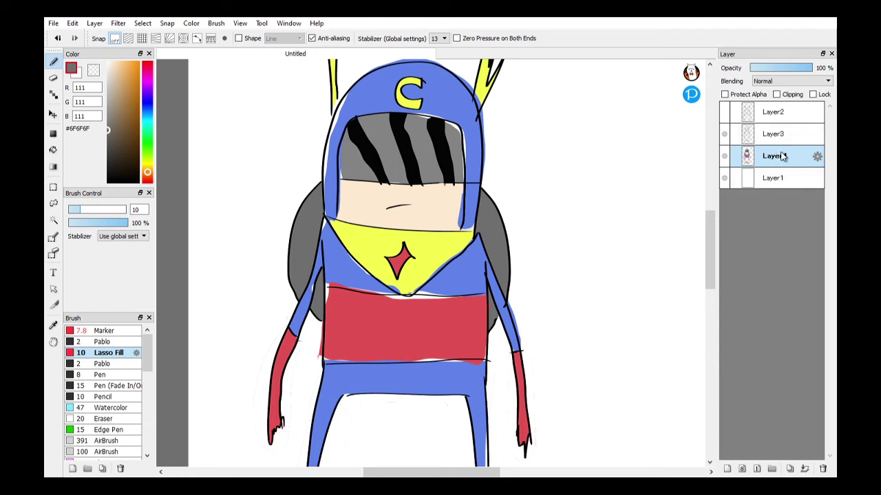
# On a new layer, pick near-black and lasso-fill a shape from helmet to feet on the right
pyautogui.click(727, 469)
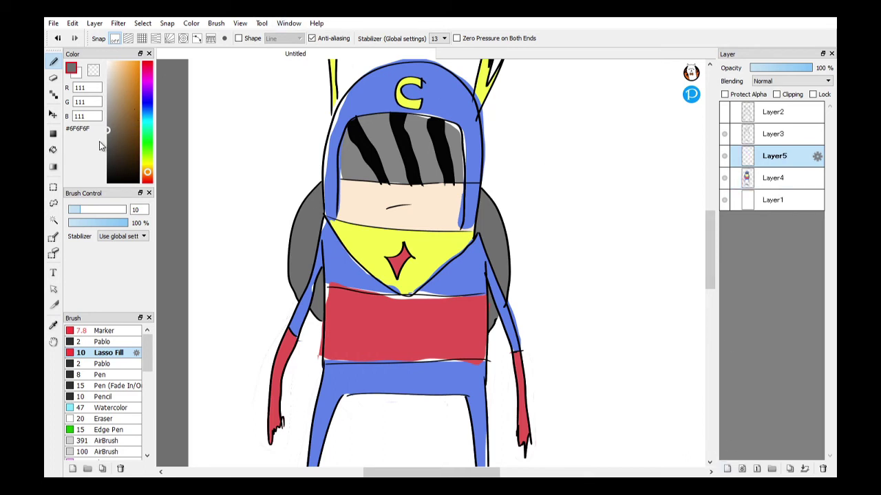
pyautogui.moveTo(111, 149); pyautogui.dragTo(107, 181)
pyautogui.moveTo(377, 178); pyautogui.dragTo(374, 187)
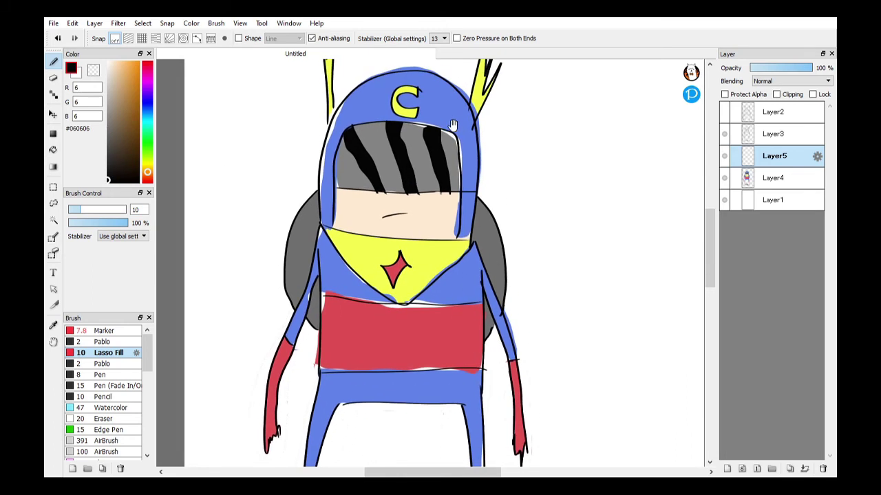
pyautogui.scroll(-1, 430, 140)
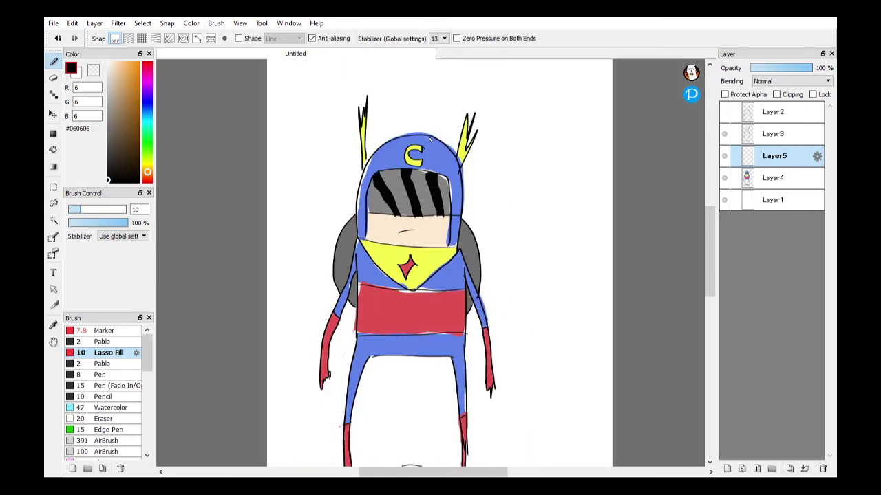
pyautogui.moveTo(370, 175); pyautogui.dragTo(381, 141)
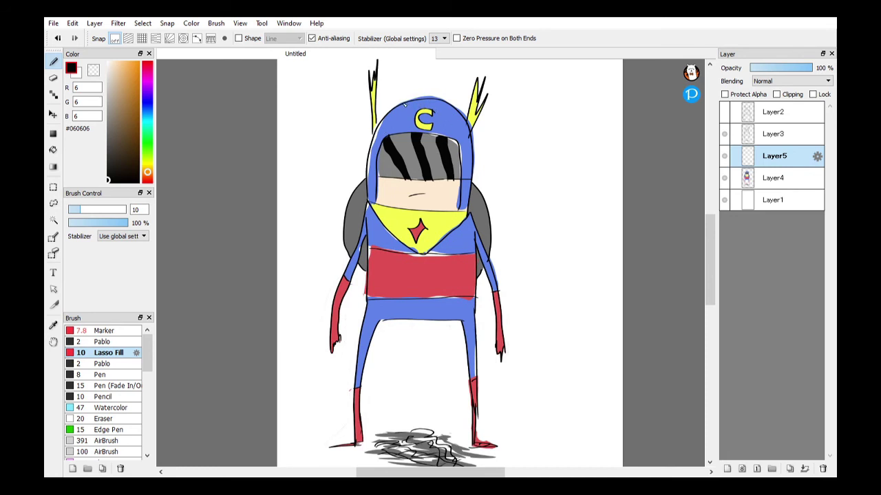
pyautogui.moveTo(406, 102); pyautogui.dragTo(423, 142)
pyautogui.moveTo(422, 190)
pyautogui.mouseDown()
pyautogui.moveTo(405, 320)
pyautogui.moveTo(461, 322)
pyautogui.moveTo(465, 451)
pyautogui.moveTo(486, 460)
pyautogui.moveTo(527, 447)
pyautogui.moveTo(548, 268)
pyautogui.moveTo(521, 171)
pyautogui.moveTo(516, 90)
pyautogui.moveTo(487, 69)
pyautogui.moveTo(404, 105)
pyautogui.mouseUp()
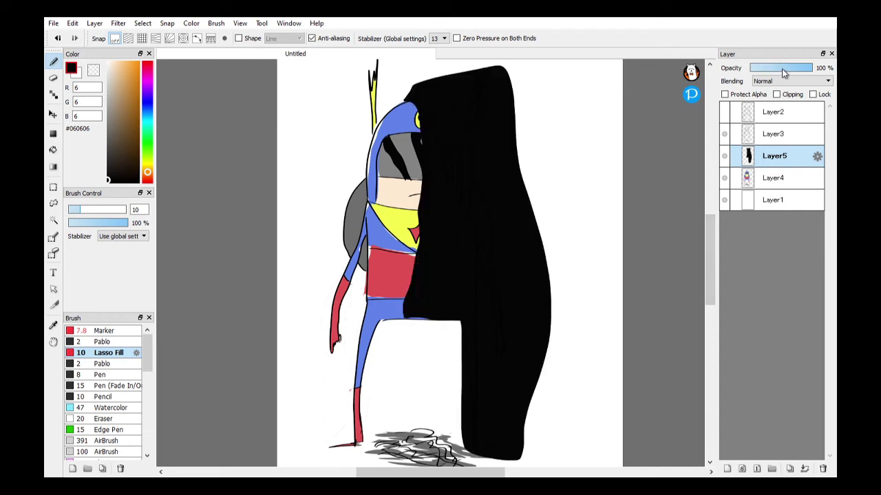
# Delete the black spilling outside the figure via Magic Wand and set Layer5 opacity to 52%
pyautogui.moveTo(782, 72); pyautogui.dragTo(772, 72)
pyautogui.press('w')
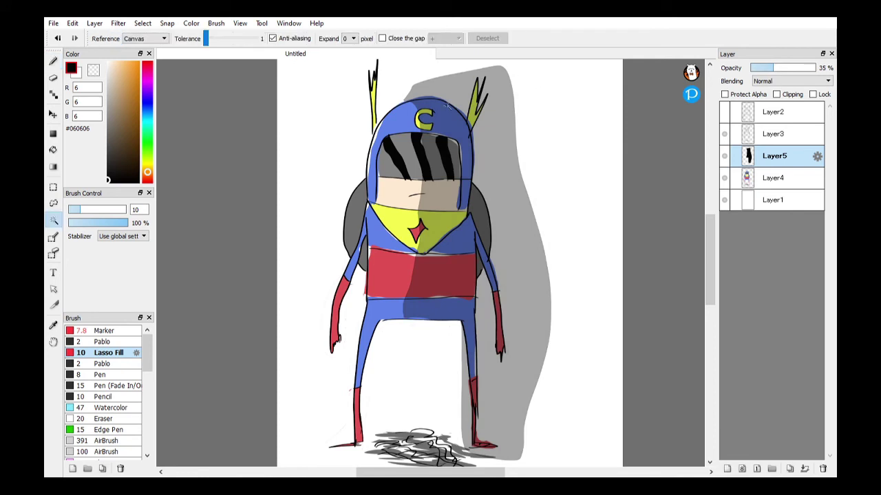
pyautogui.click(463, 91)
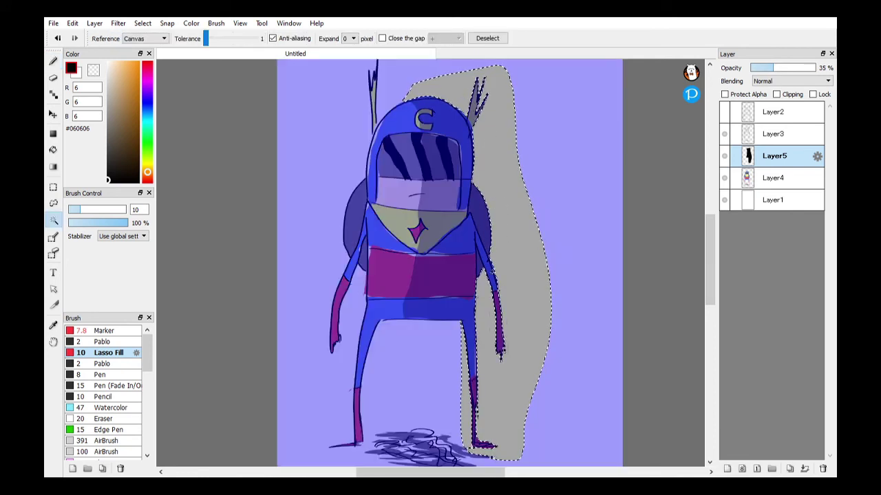
pyautogui.press('Delete')
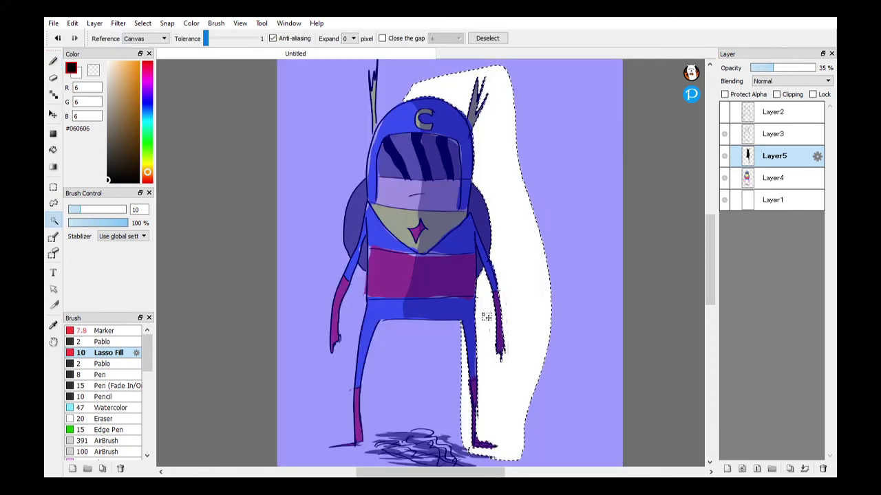
pyautogui.hotkey('ctrl', 'd')
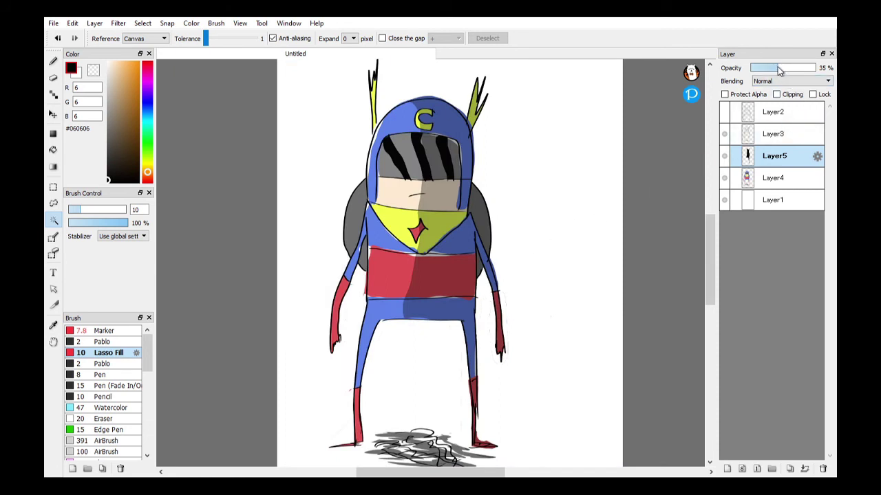
pyautogui.moveTo(780, 69); pyautogui.dragTo(783, 68)
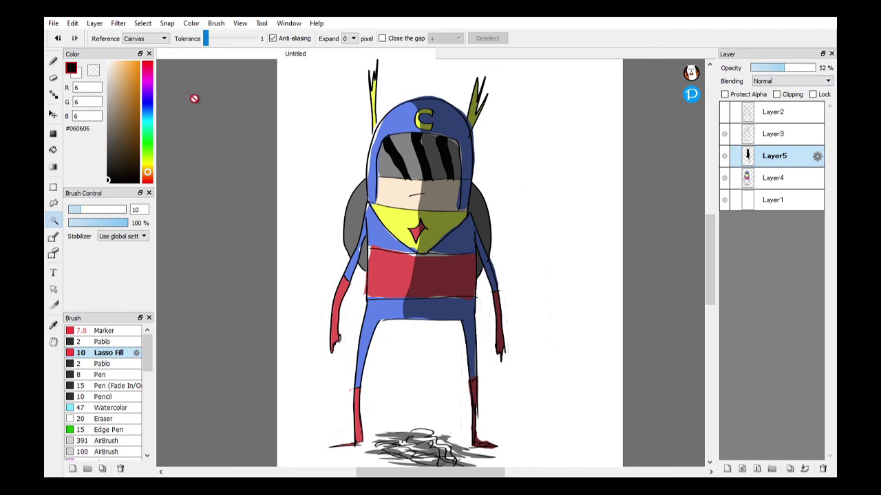
pyautogui.press('x')
pyautogui.press('b')
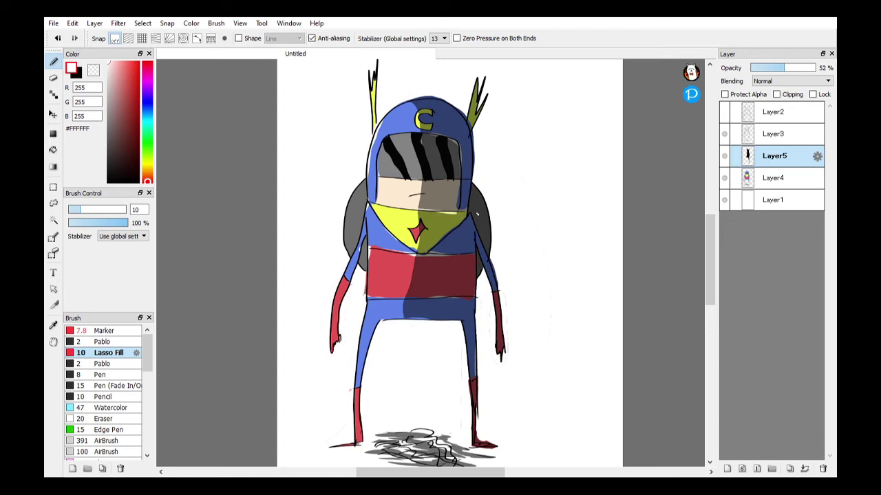
# Add white highlights along the collar top, across the visor and on the helmet top
pyautogui.moveTo(461, 208); pyautogui.dragTo(419, 211)
pyautogui.moveTo(418, 133)
pyautogui.mouseDown()
pyautogui.moveTo(458, 144)
pyautogui.moveTo(421, 138)
pyautogui.moveTo(449, 141)
pyautogui.mouseUp()
pyautogui.hotkey('ctrl', 'z')
pyautogui.moveTo(418, 132)
pyautogui.mouseDown()
pyautogui.moveTo(460, 143)
pyautogui.moveTo(434, 140)
pyautogui.mouseUp()
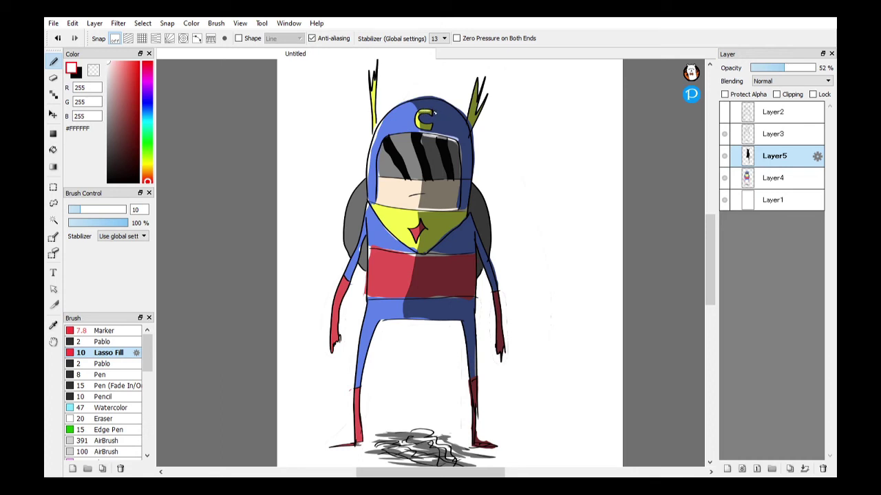
pyautogui.moveTo(416, 101)
pyautogui.mouseDown()
pyautogui.moveTo(424, 101)
pyautogui.moveTo(391, 114)
pyautogui.moveTo(458, 117)
pyautogui.mouseUp()
pyautogui.click(425, 103)
# Highlight the arm's right edge, both belt edges and the boot top, and touch up the collar
pyautogui.moveTo(473, 233); pyautogui.dragTo(474, 264)
pyautogui.moveTo(415, 254); pyautogui.dragTo(475, 254)
pyautogui.moveTo(418, 300); pyautogui.dragTo(467, 298)
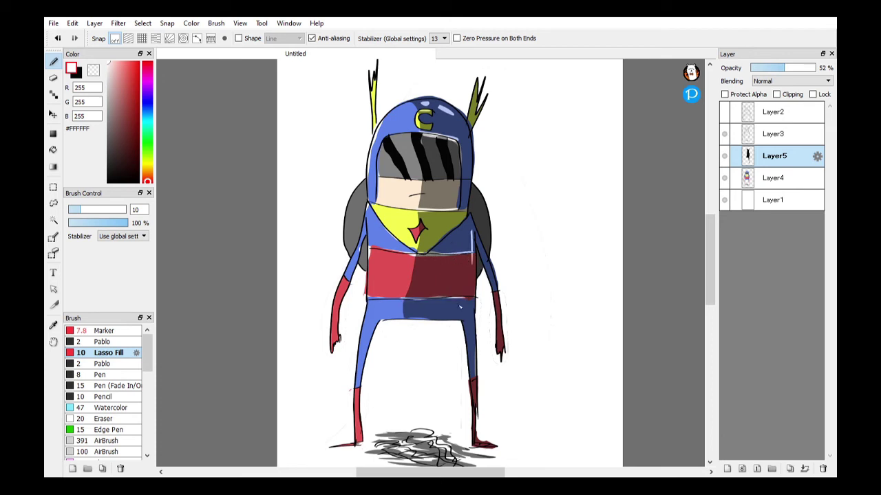
pyautogui.moveTo(469, 378); pyautogui.dragTo(472, 375)
pyautogui.moveTo(397, 238); pyautogui.dragTo(372, 205)
pyautogui.moveTo(408, 245); pyautogui.dragTo(375, 205)
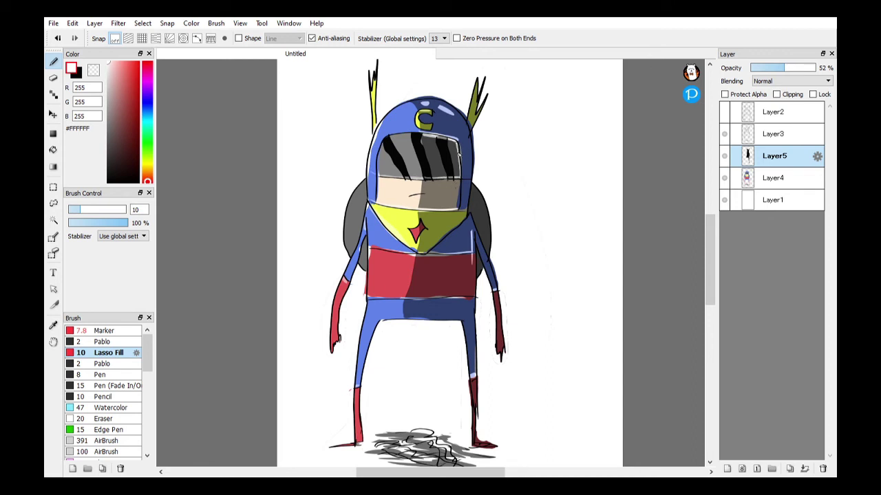
# Highlight the visor's right edge, the belt's lower edge and the backpack's left edge
pyautogui.moveTo(457, 143)
pyautogui.mouseDown()
pyautogui.moveTo(461, 172)
pyautogui.moveTo(456, 147)
pyautogui.mouseUp()
pyautogui.moveTo(368, 301); pyautogui.dragTo(401, 300)
pyautogui.moveTo(472, 187); pyautogui.dragTo(486, 245)
pyautogui.hotkey('ctrl', 'z')
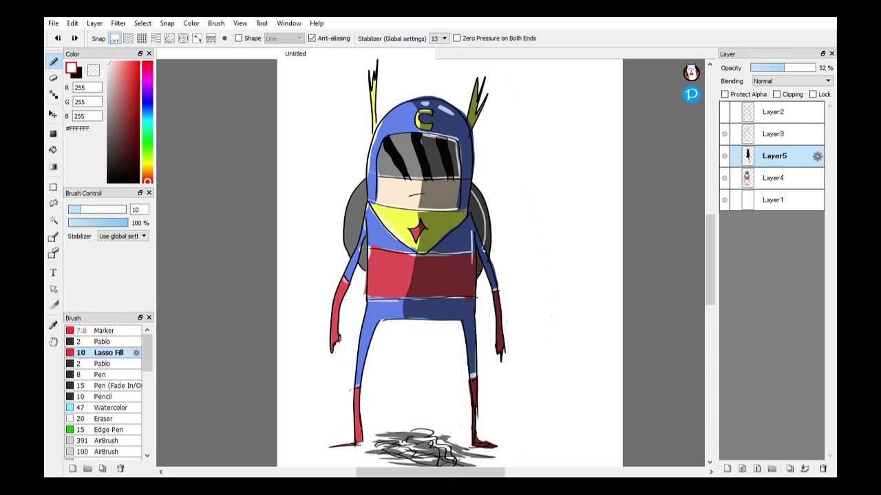
pyautogui.hotkey('ctrl', 'z')
pyautogui.moveTo(477, 196); pyautogui.dragTo(487, 248)
pyautogui.hotkey('ctrl', 'z')
pyautogui.moveTo(365, 185)
pyautogui.mouseDown()
pyautogui.moveTo(350, 244)
pyautogui.moveTo(366, 183)
pyautogui.mouseUp()
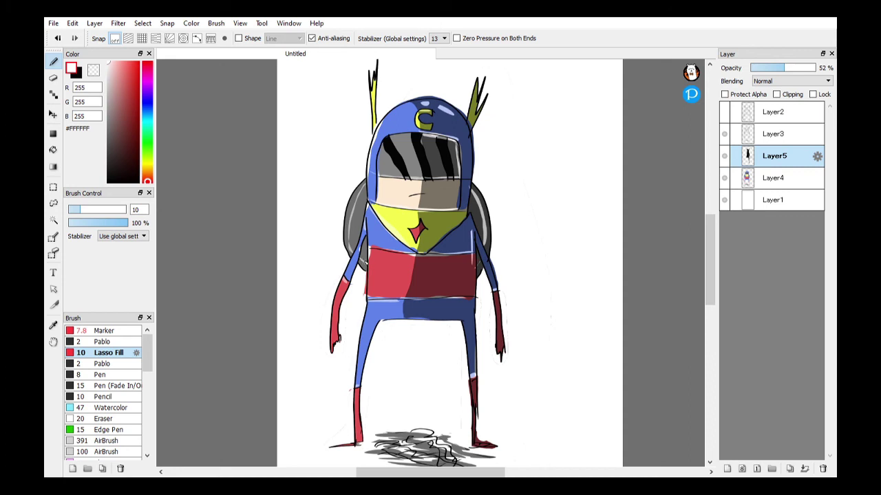
pyautogui.scroll(-3, 444, 289)
pyautogui.scroll(-1, 440, 287)
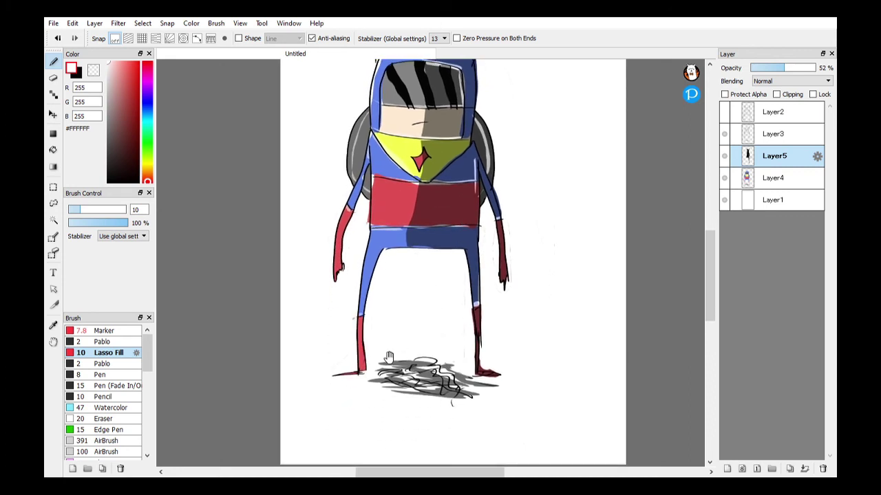
pyautogui.scroll(2, 480, 259)
pyautogui.scroll(1, 502, 248)
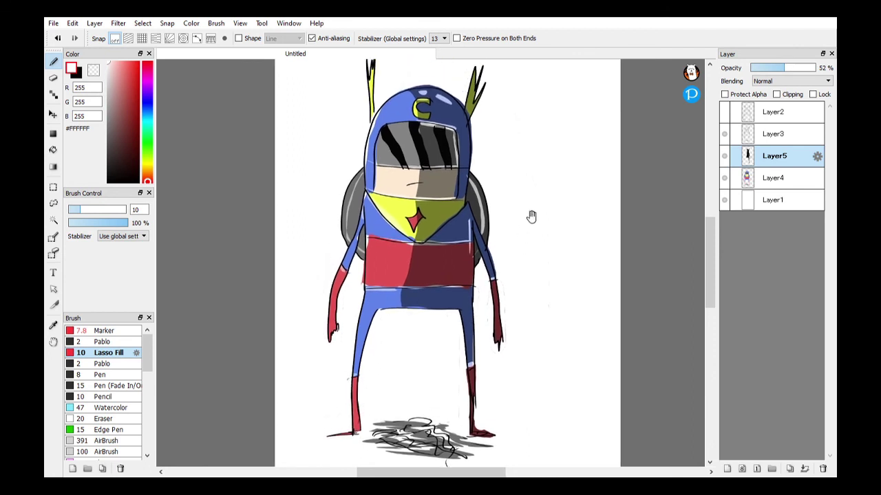
pyautogui.scroll(2, 530, 220)
# Recentre the view, set the drawing colour to near-black, and undo a stray stroke beside the right foot
pyautogui.moveTo(534, 225); pyautogui.dragTo(541, 196)
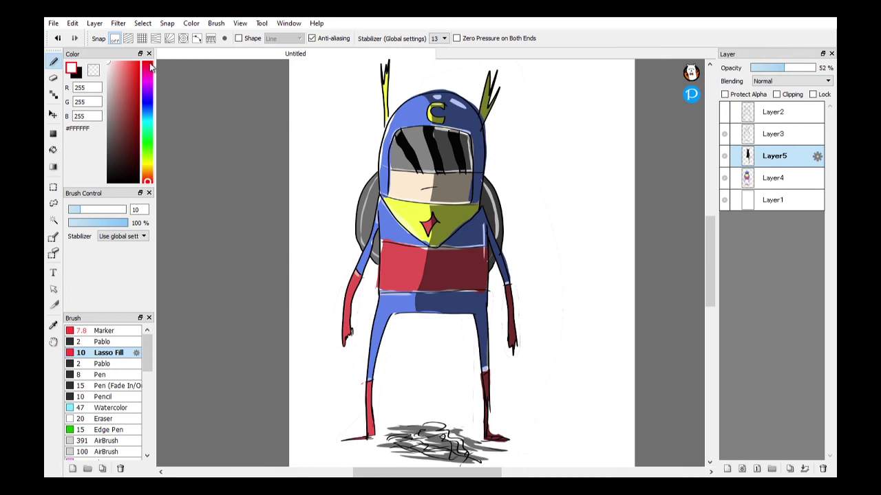
pyautogui.click(107, 180)
pyautogui.moveTo(530, 293)
pyautogui.mouseDown()
pyautogui.moveTo(544, 305)
pyautogui.moveTo(518, 245)
pyautogui.mouseUp()
pyautogui.scroll(-1, 520, 248)
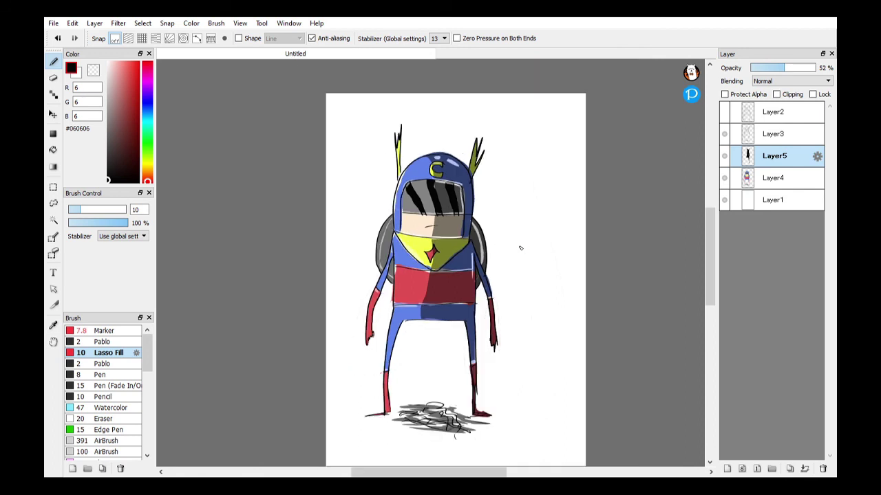
pyautogui.scroll(-1, 520, 248)
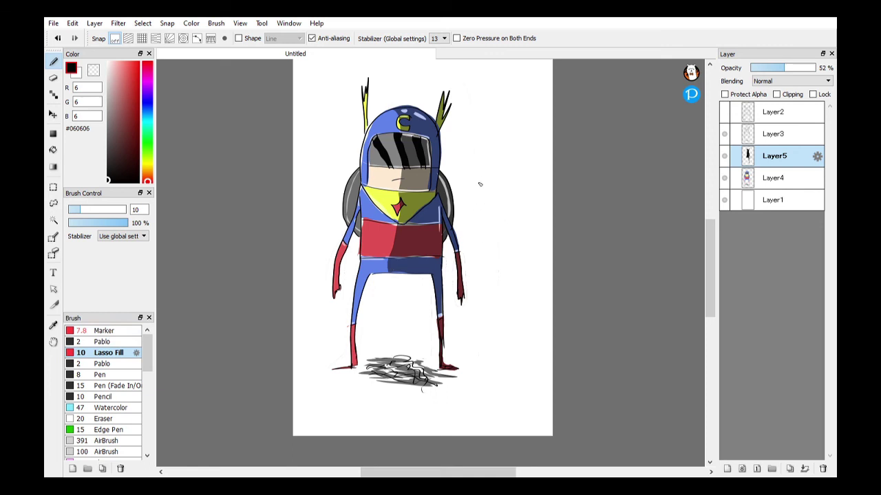
pyautogui.moveTo(463, 338); pyautogui.dragTo(468, 375)
pyautogui.hotkey('ctrl', 'z')
# Select the Marker brush and undo a trial stroke beside the right foot
pyautogui.click(102, 331)
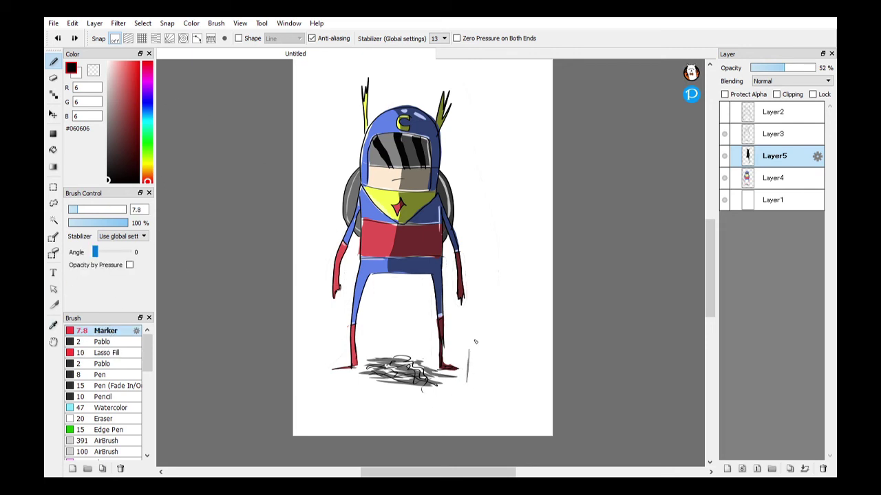
pyautogui.moveTo(479, 339); pyautogui.dragTo(469, 377)
pyautogui.hotkey('ctrl', 'z')
# Set the colour to #000000 on Layer4 and handwrite 'Pablo' right of the feet
pyautogui.moveTo(117, 167); pyautogui.dragTo(101, 194)
pyautogui.click(772, 136)
pyautogui.click(780, 180)
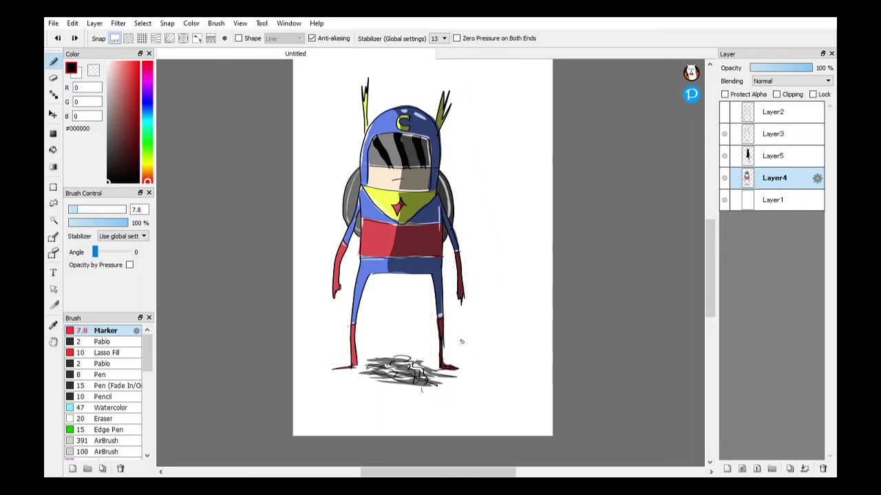
pyautogui.moveTo(467, 386)
pyautogui.mouseDown()
pyautogui.moveTo(472, 363)
pyautogui.moveTo(477, 387)
pyautogui.mouseUp()
pyautogui.moveTo(483, 355)
pyautogui.mouseDown()
pyautogui.moveTo(482, 387)
pyautogui.moveTo(493, 378)
pyautogui.moveTo(499, 391)
pyautogui.moveTo(505, 373)
pyautogui.mouseUp()
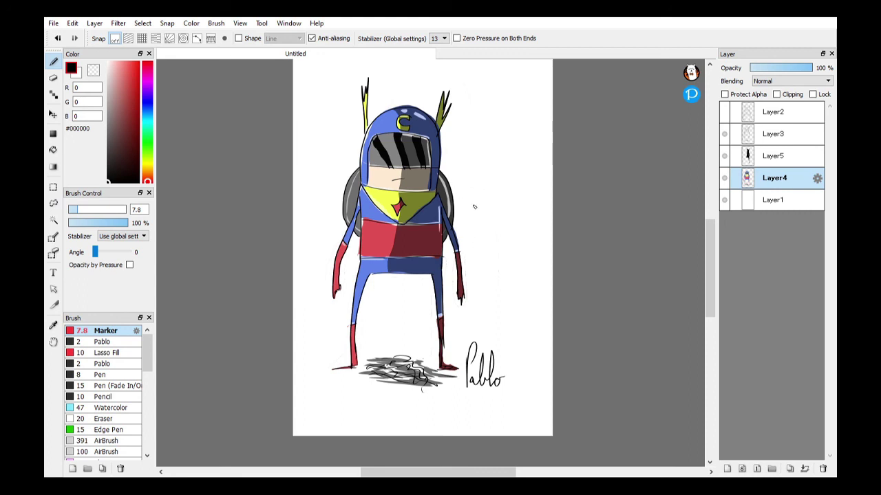
pyautogui.scroll(1, 481, 186)
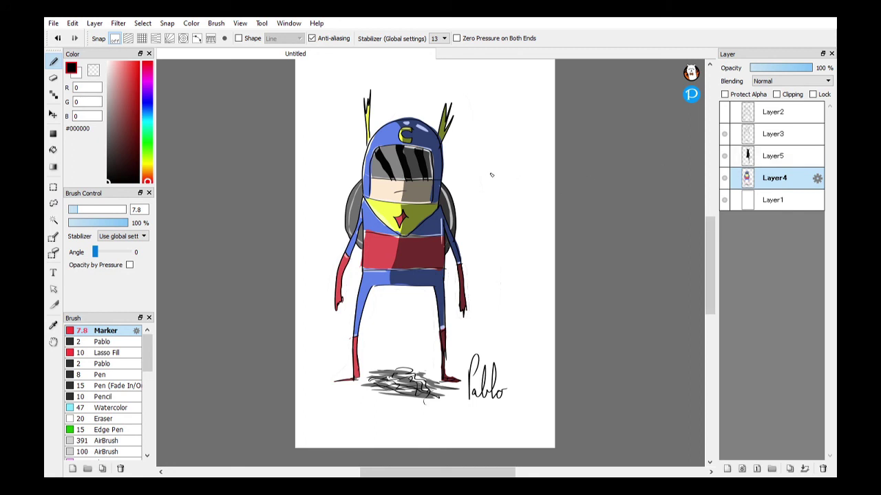
pyautogui.moveTo(475, 173); pyautogui.dragTo(476, 187)
pyautogui.scroll(-1, 473, 189)
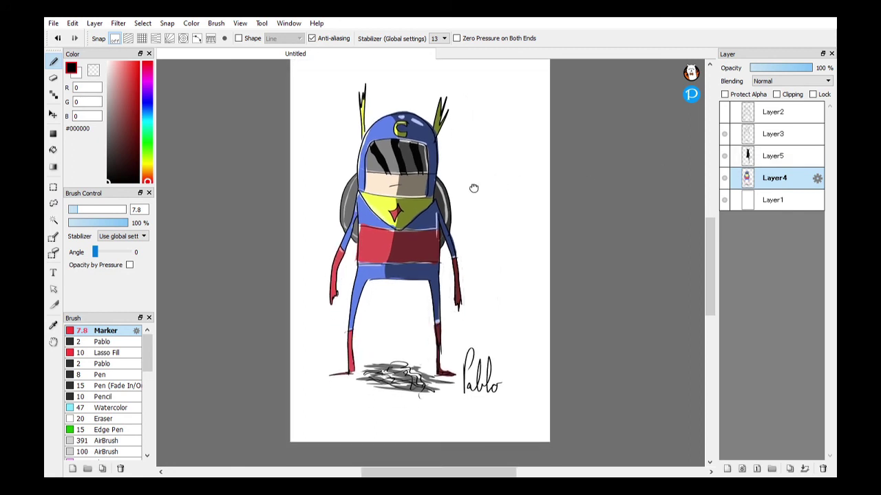
pyautogui.scroll(1, 482, 207)
pyautogui.scroll(-1, 478, 226)
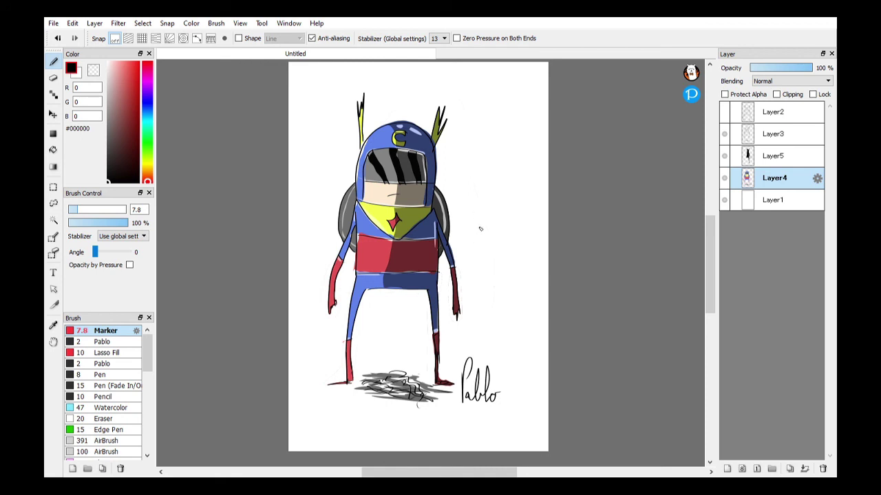
pyautogui.press('alt')
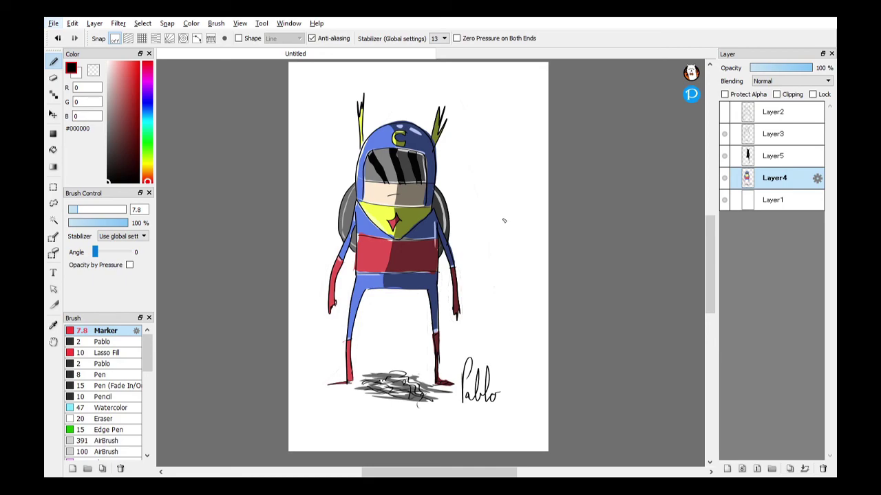